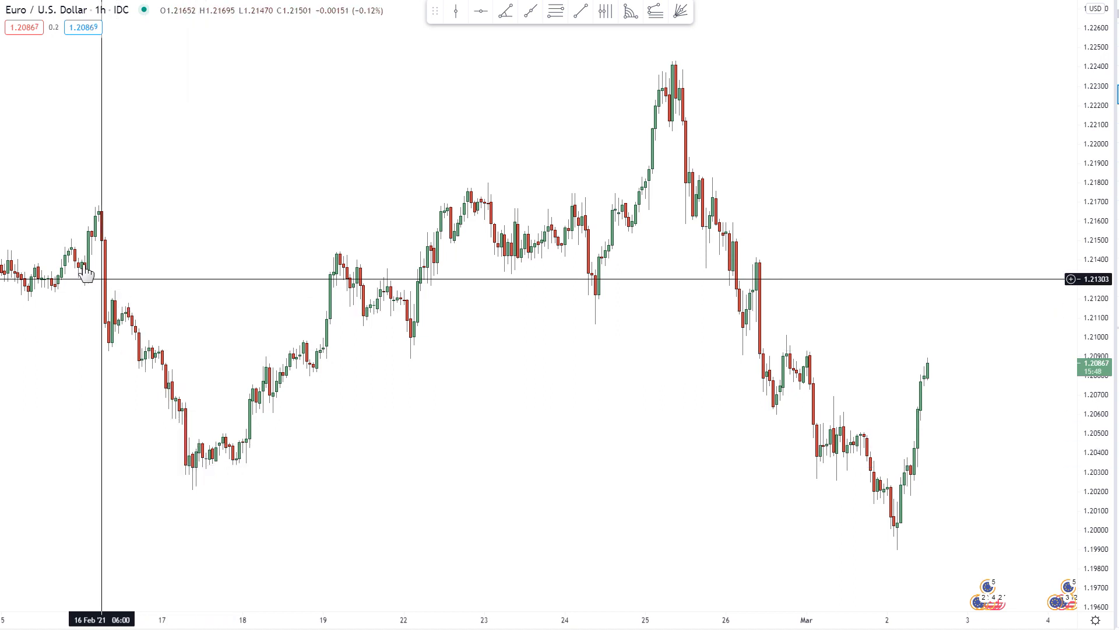
Step: Measure the decline from the 16 Feb high to the 17 Feb low and calculate the square root of 27 cubed in Calculator
{"action": "left_click", "coordinate": [102, 173], "text": "shift"}
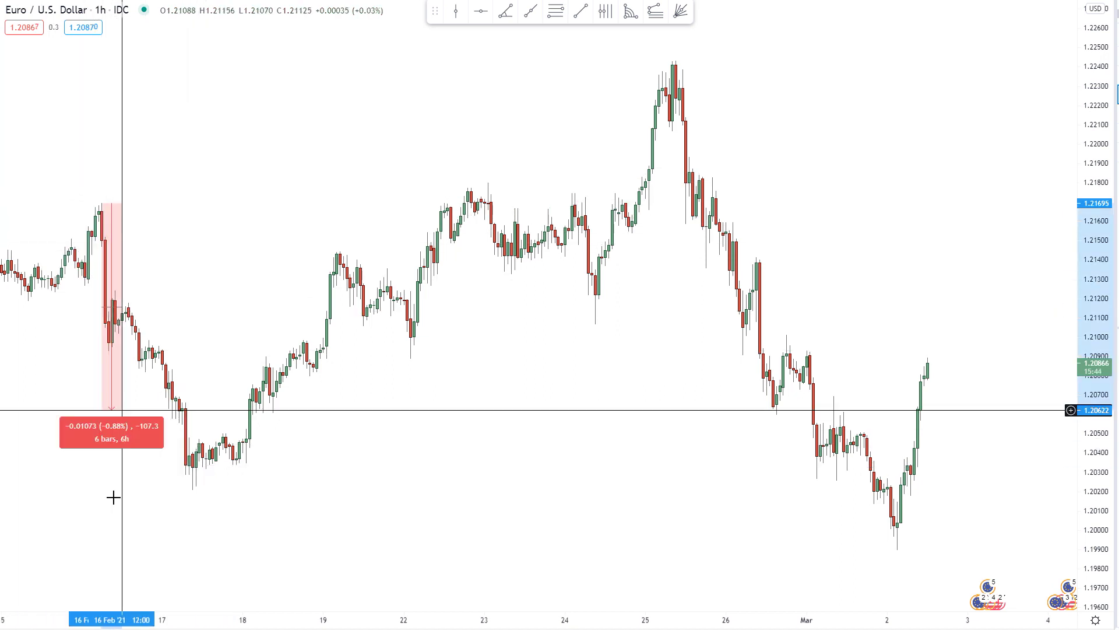
{"action": "left_click", "coordinate": [193, 506]}
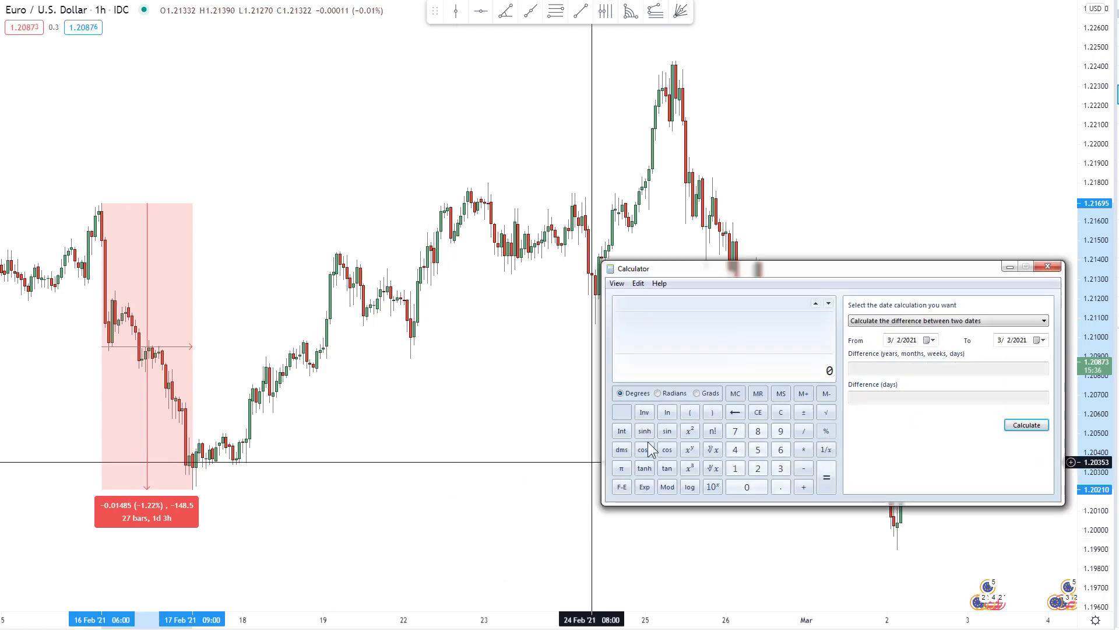
{"action": "left_click", "coordinate": [758, 468]}
{"action": "left_click", "coordinate": [735, 431]}
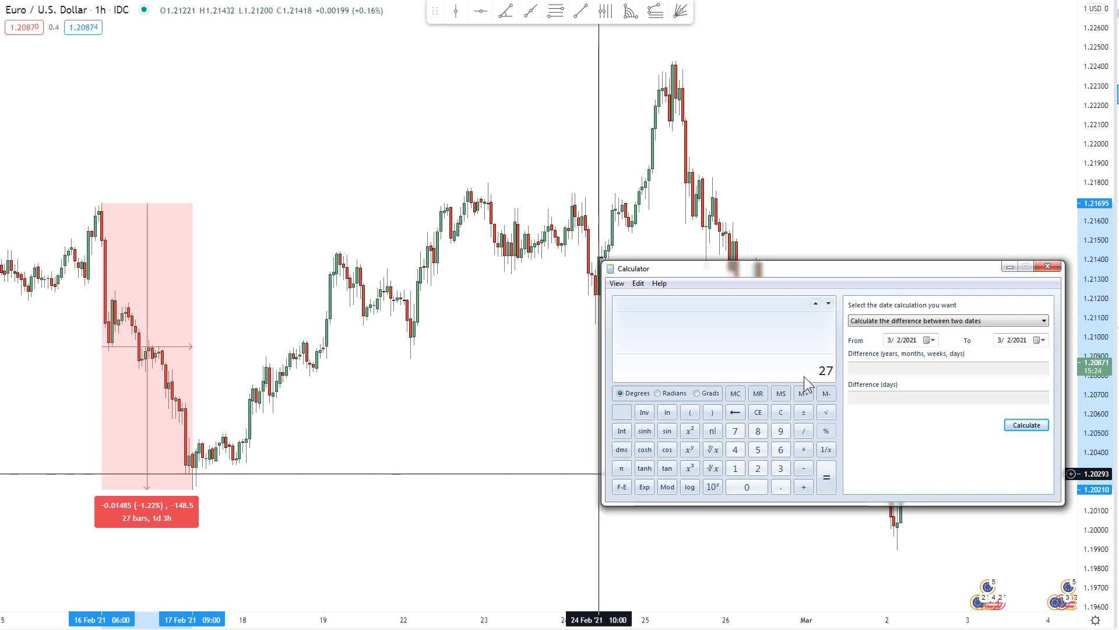
{"action": "left_click", "coordinate": [694, 470]}
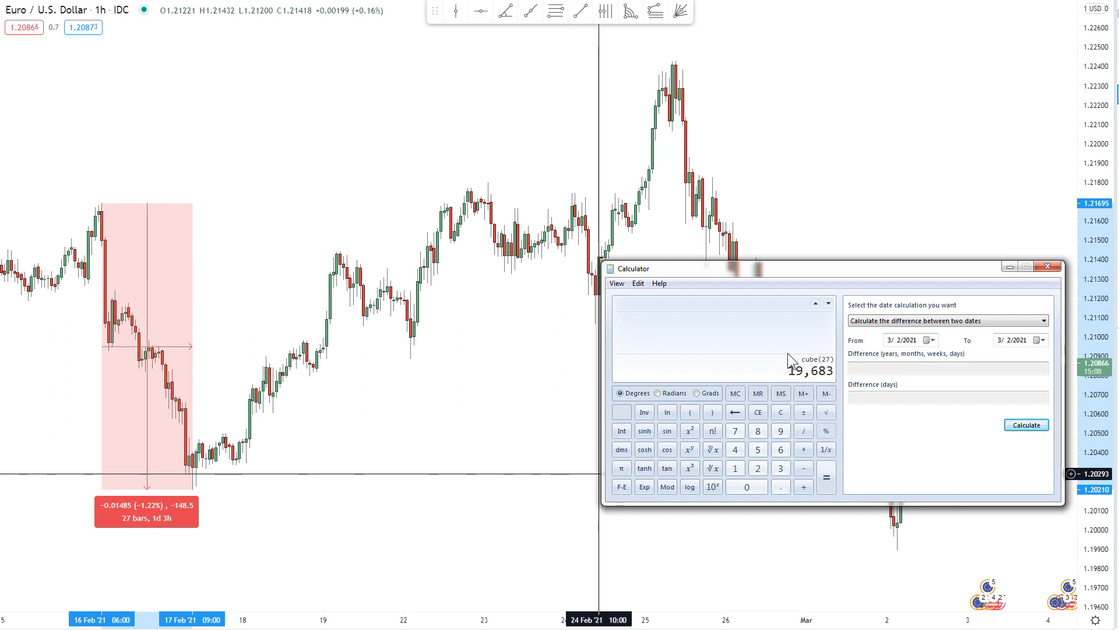
{"action": "left_click", "coordinate": [827, 412]}
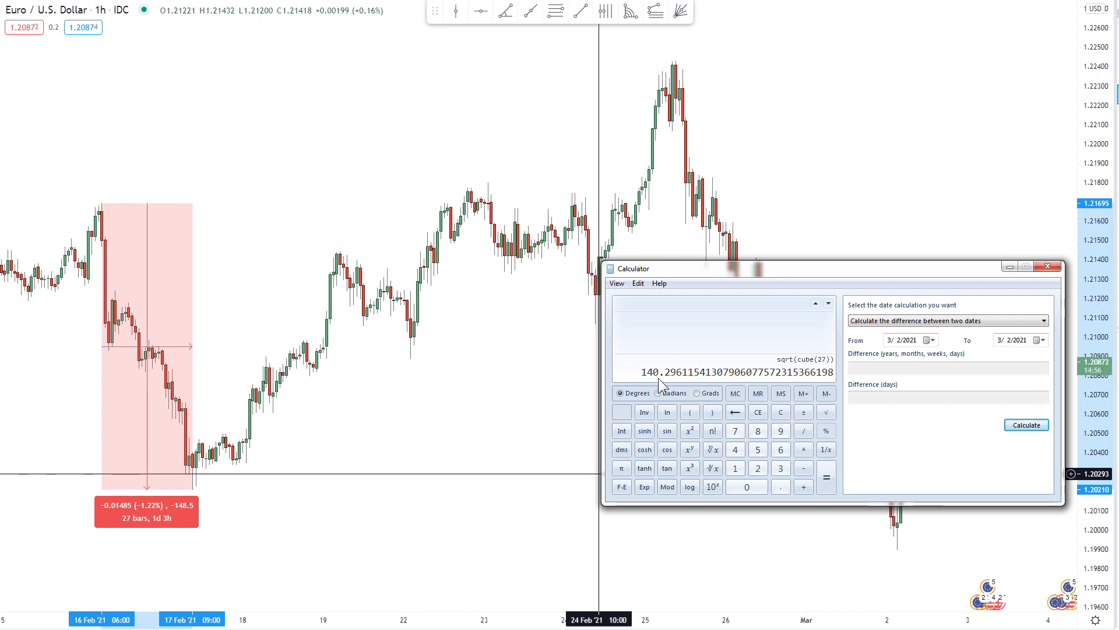
{"action": "left_click_drag", "start_coordinate": [723, 285], "coordinate": [11, 629]}
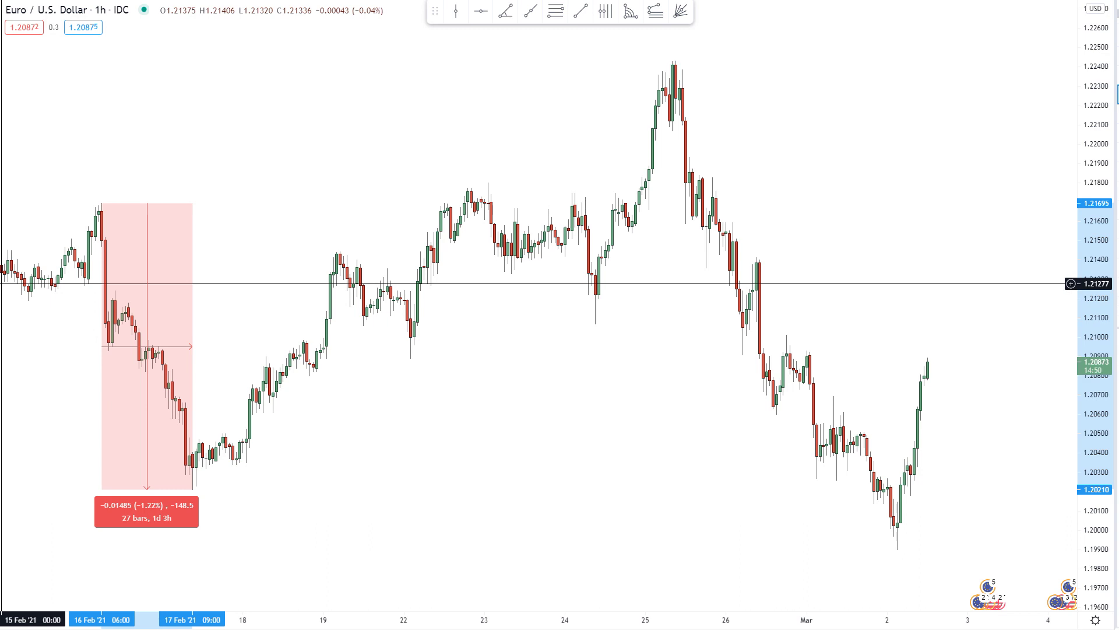
Step: Project 140 bars forward from the 16 Feb 06:00 high to 24 Feb 02:00 with the measuring tool, then clear the measurement
{"action": "left_click", "coordinate": [101, 261]}
{"action": "left_click", "coordinate": [102, 247], "text": "shift"}
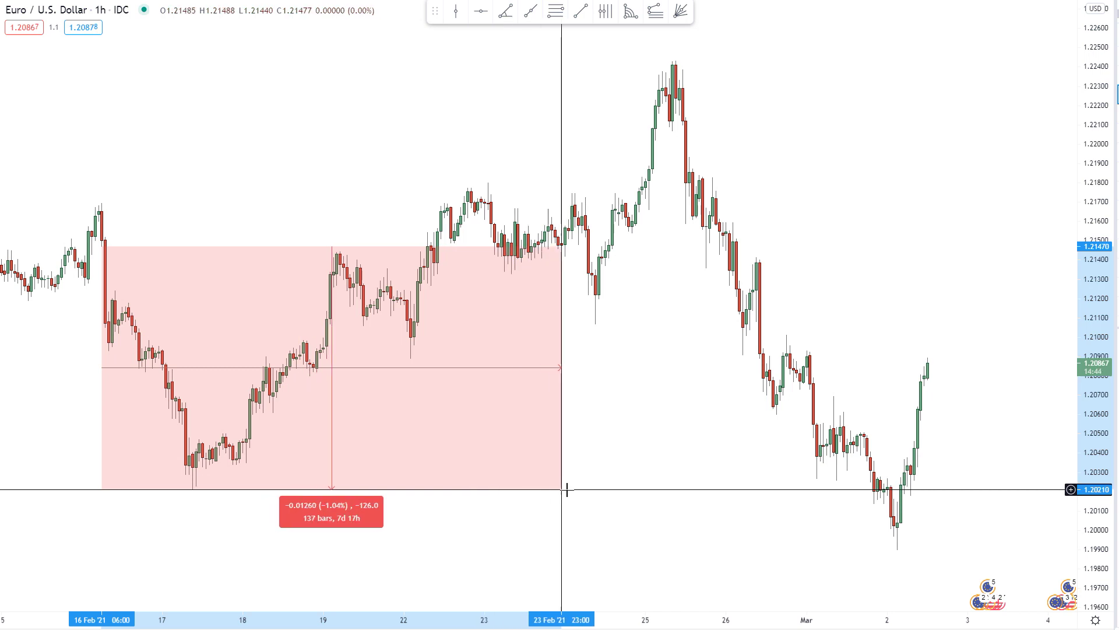
{"action": "left_click", "coordinate": [571, 489]}
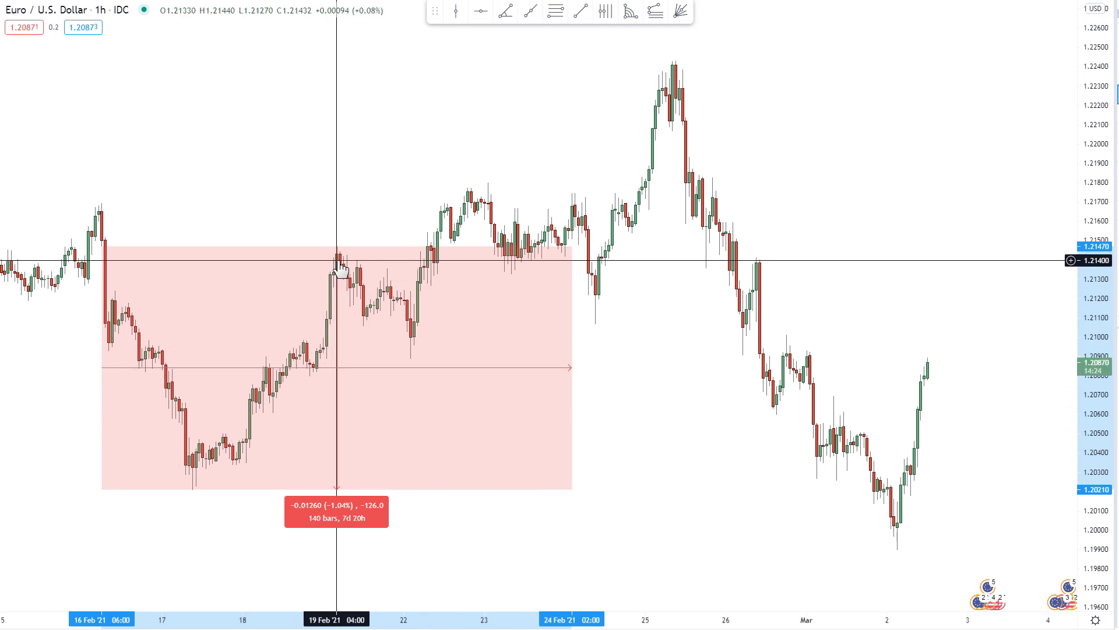
{"action": "left_click", "coordinate": [585, 410]}
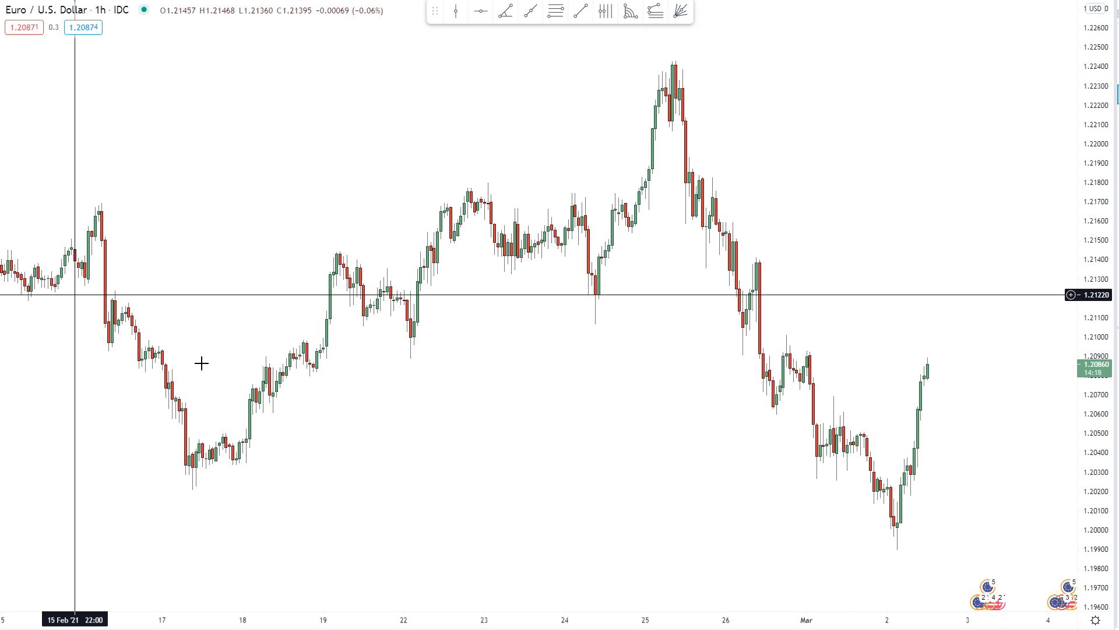
Step: Measure the bars from the 17 Feb low to the 19 Feb high and calculate the square root of 44 cubed in Calculator
{"action": "left_click", "coordinate": [195, 501], "text": "shift"}
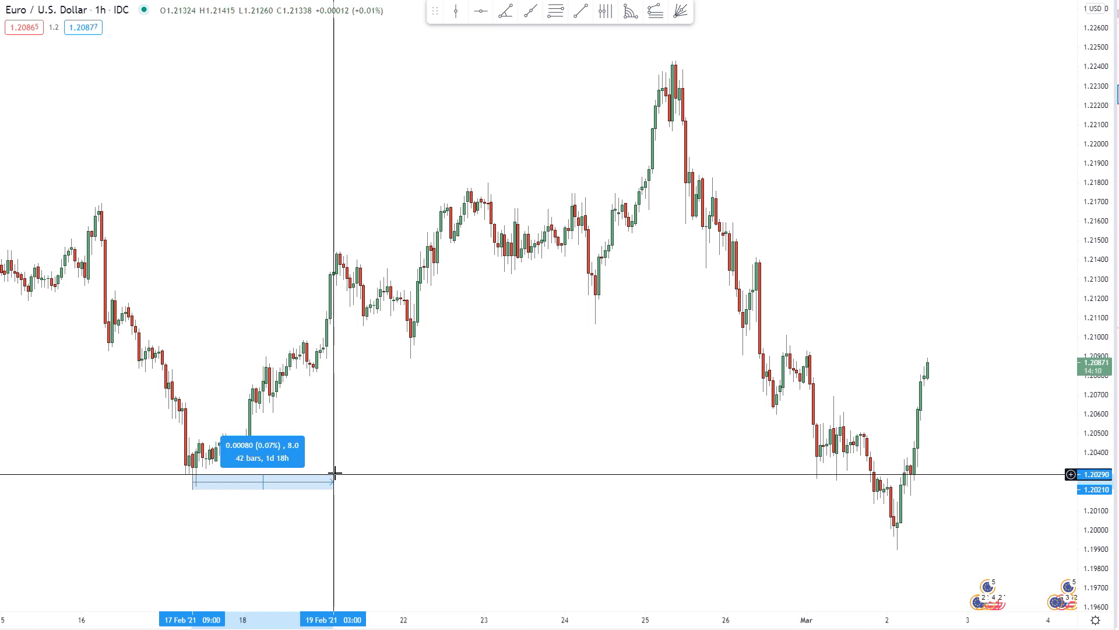
{"action": "left_click", "coordinate": [341, 469]}
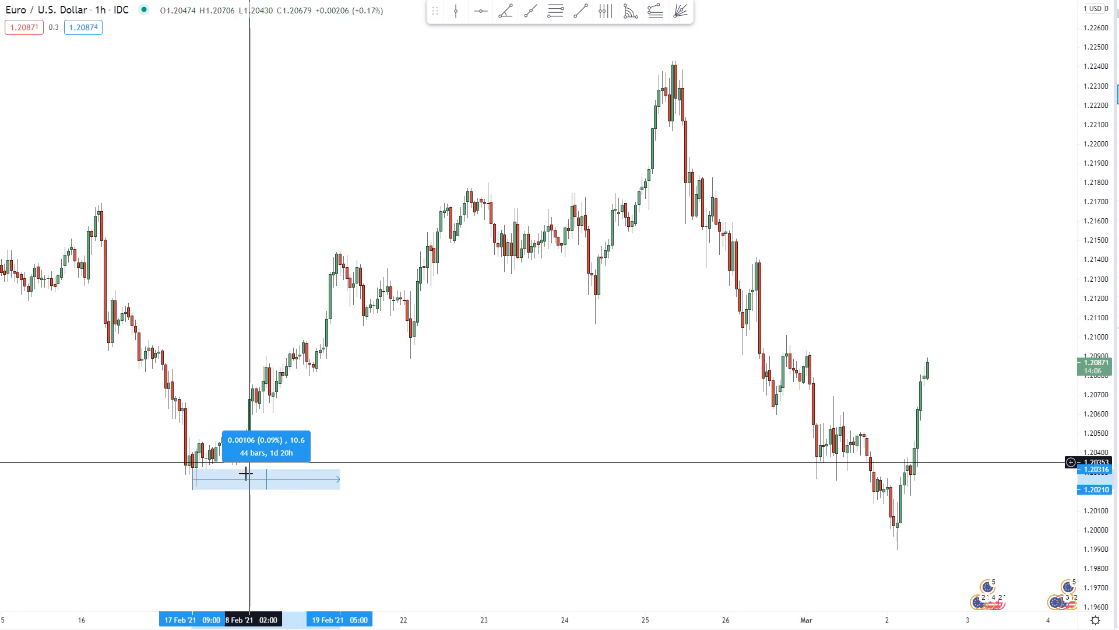
{"action": "left_click", "coordinate": [221, 612]}
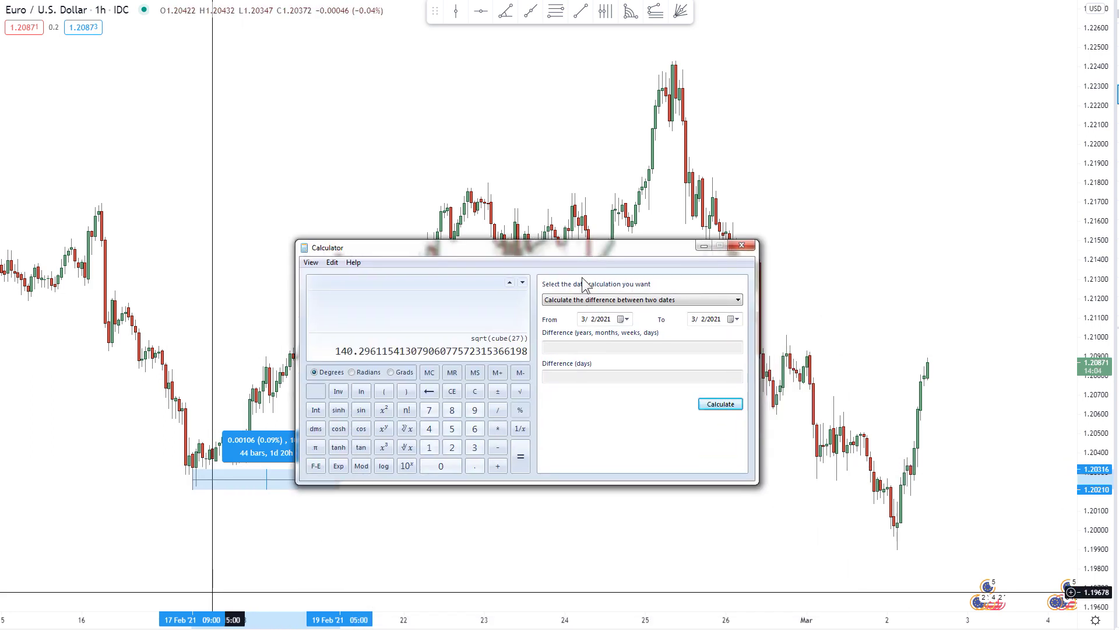
{"action": "left_click", "coordinate": [429, 428]}
{"action": "left_click", "coordinate": [429, 428]}
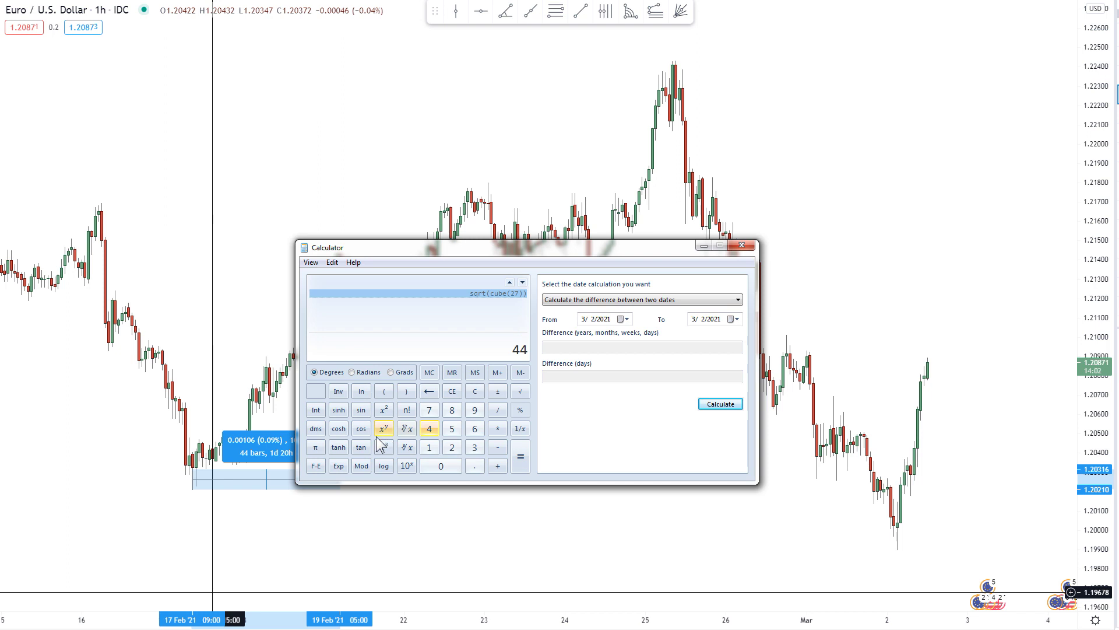
{"action": "left_click", "coordinate": [384, 449]}
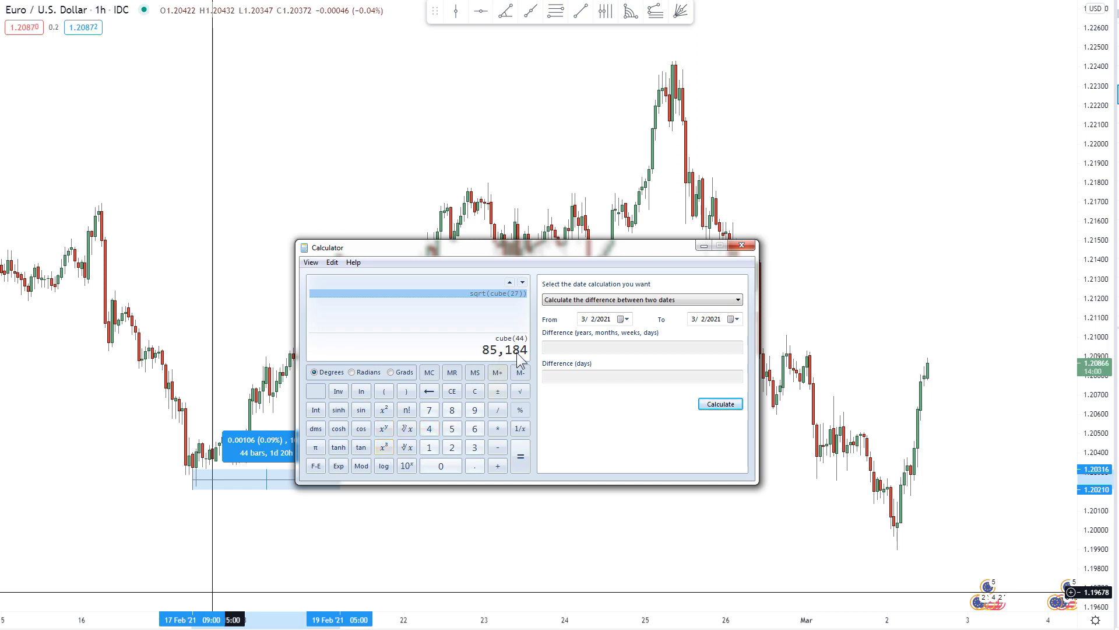
{"action": "left_click", "coordinate": [520, 391]}
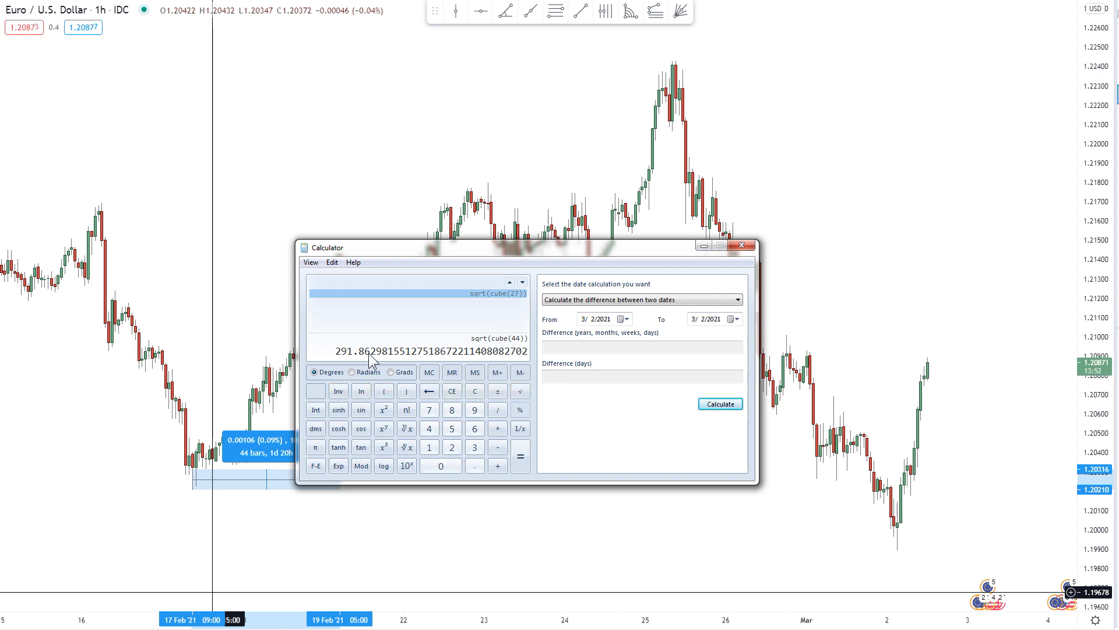
{"action": "left_click_drag", "start_coordinate": [501, 249], "coordinate": [0, 251]}
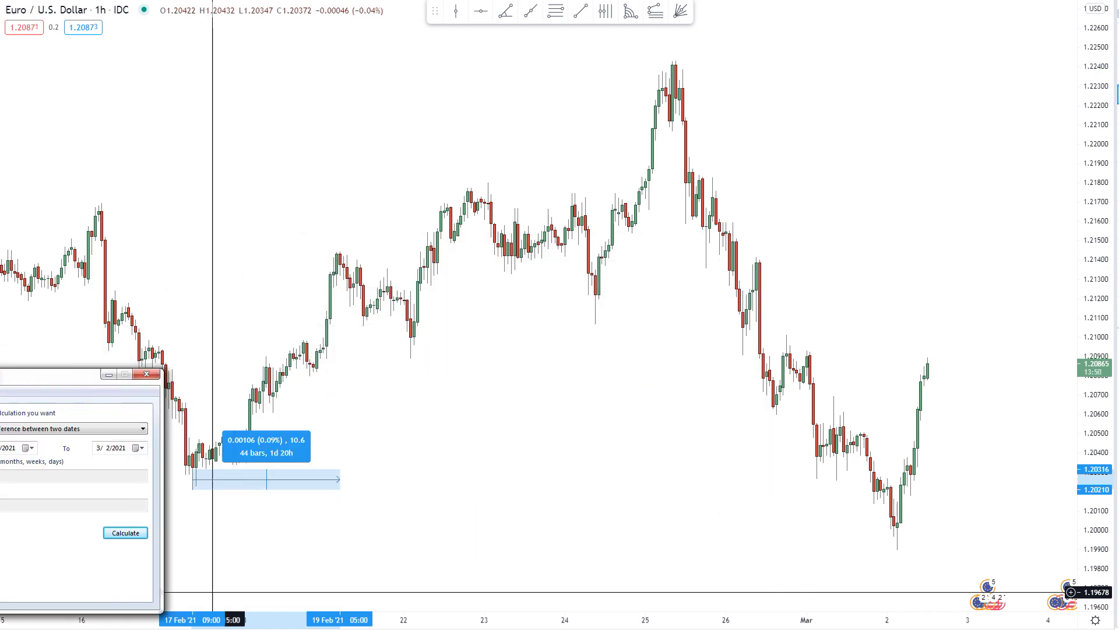
Step: Project 292 bars forward from the 17 Feb 09:00 low to 5 Mar 13:00 with the measuring tool and clear the measurement
{"action": "left_click_drag", "start_coordinate": [376, 483], "coordinate": [241, 468]}
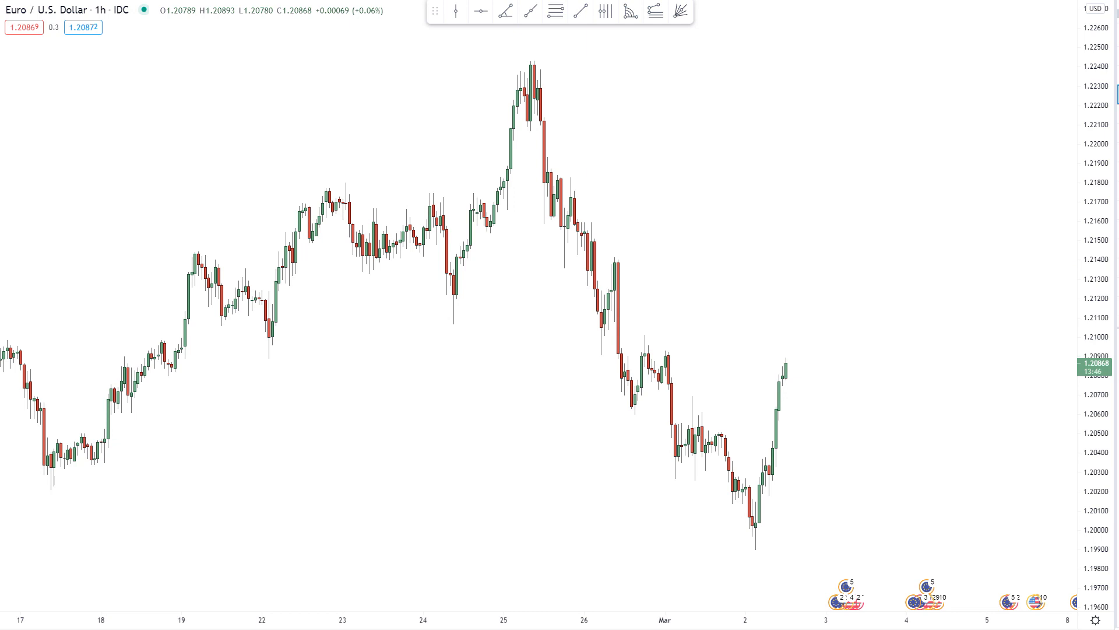
{"action": "left_click", "coordinate": [52, 327], "text": "shift"}
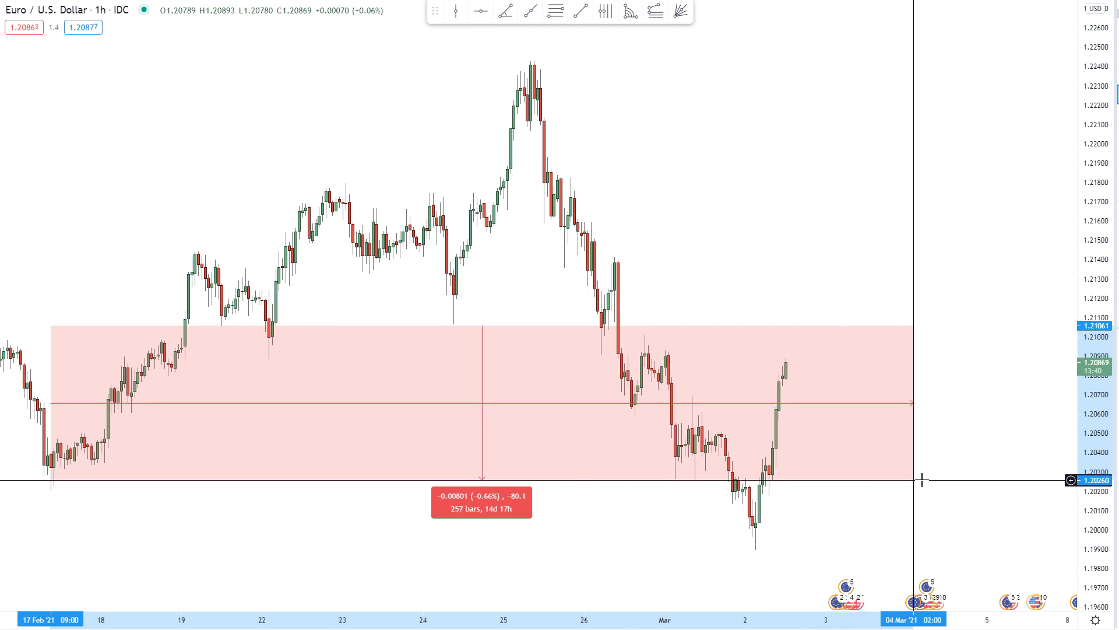
{"action": "left_click", "coordinate": [1030, 475]}
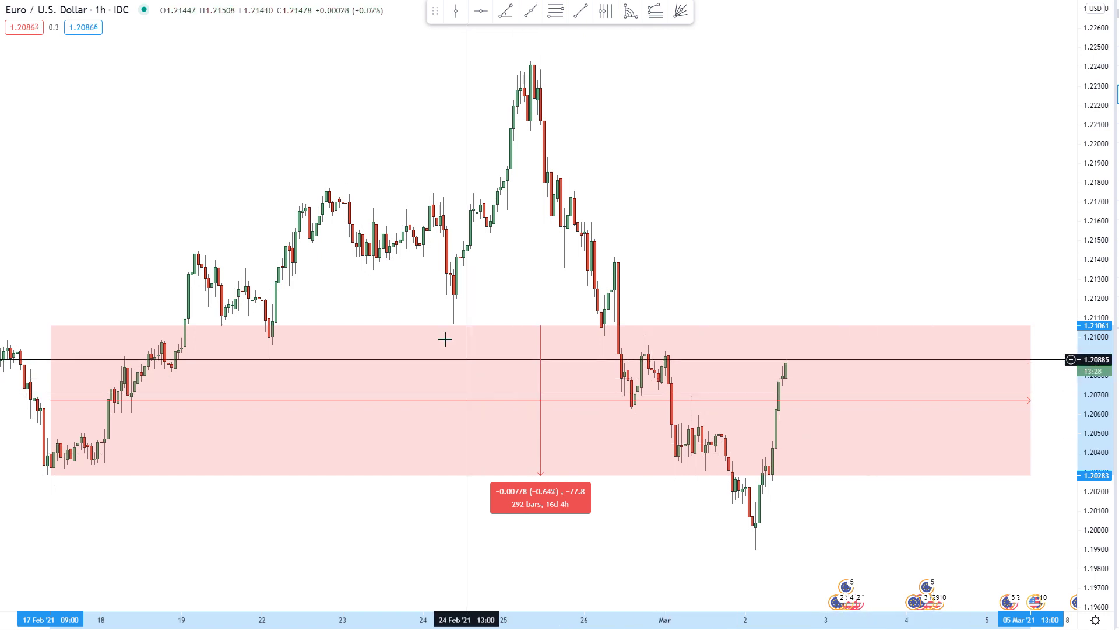
{"action": "left_click", "coordinate": [329, 318]}
Step: Measure the bars from the 19 Feb high to the 22 Feb low and calculate the square root of 21 cubed in Calculator
{"action": "left_click_drag", "start_coordinate": [348, 336], "coordinate": [482, 333]}
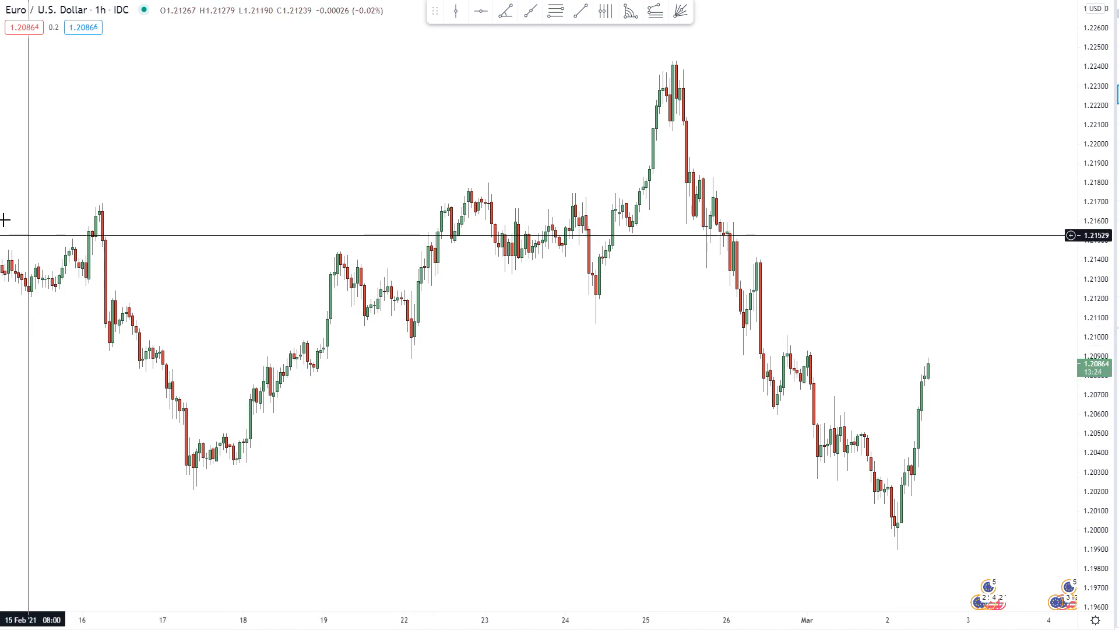
{"action": "left_click", "coordinate": [340, 319], "text": "shift"}
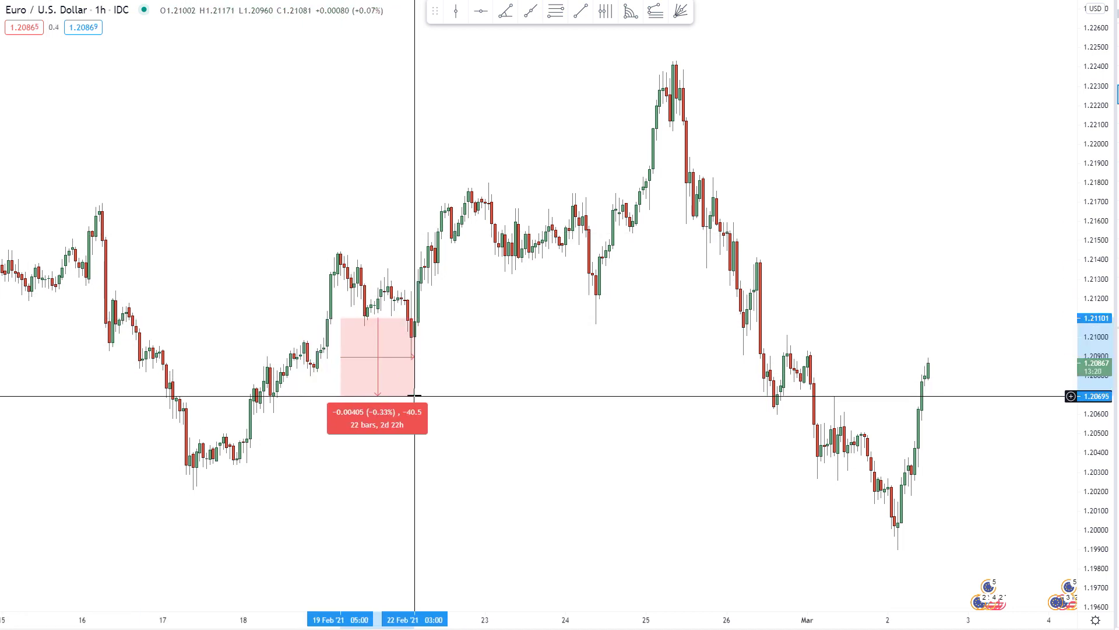
{"action": "left_click", "coordinate": [411, 415]}
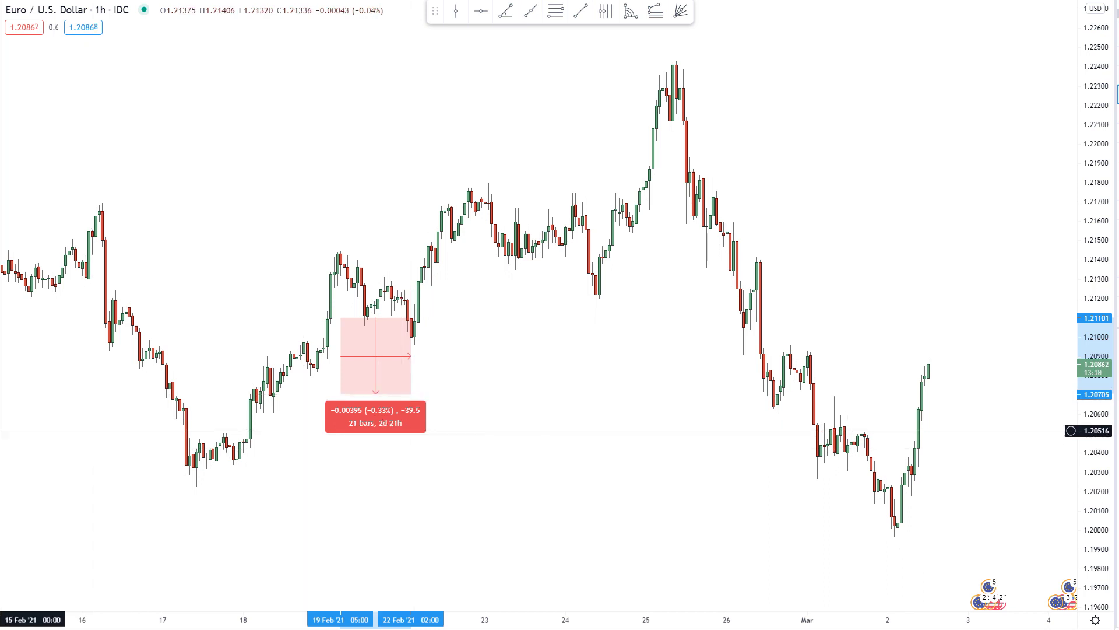
{"action": "key", "text": "alt+Tab"}
{"action": "left_click", "coordinate": [477, 534]}
{"action": "left_click", "coordinate": [454, 534]}
{"action": "left_click", "coordinate": [410, 533]}
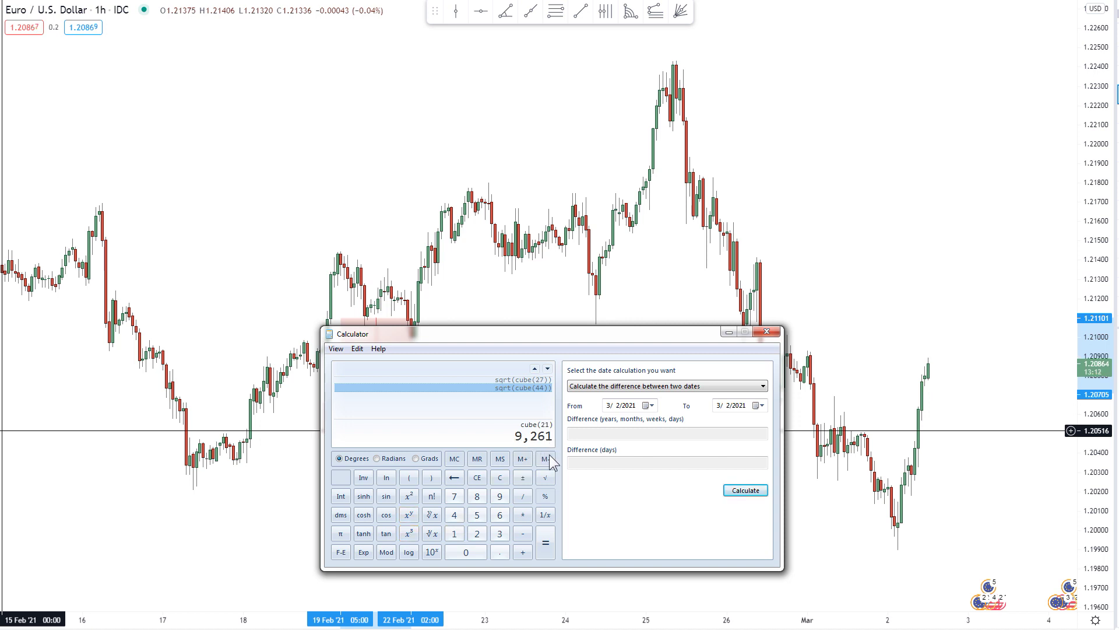
{"action": "left_click", "coordinate": [546, 478]}
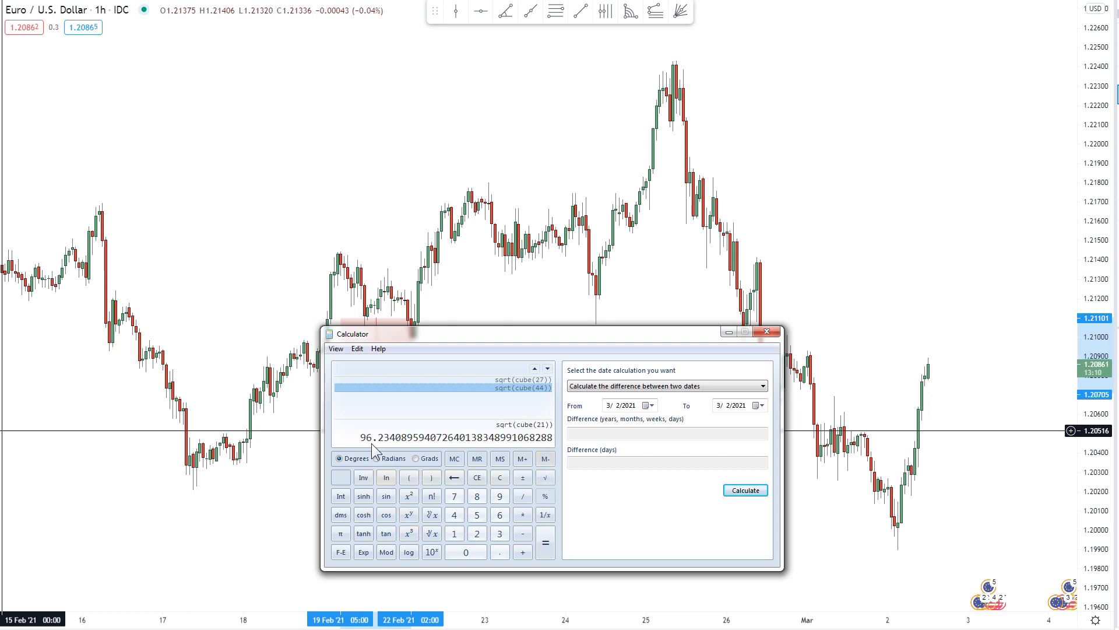
{"action": "left_click", "coordinate": [728, 331]}
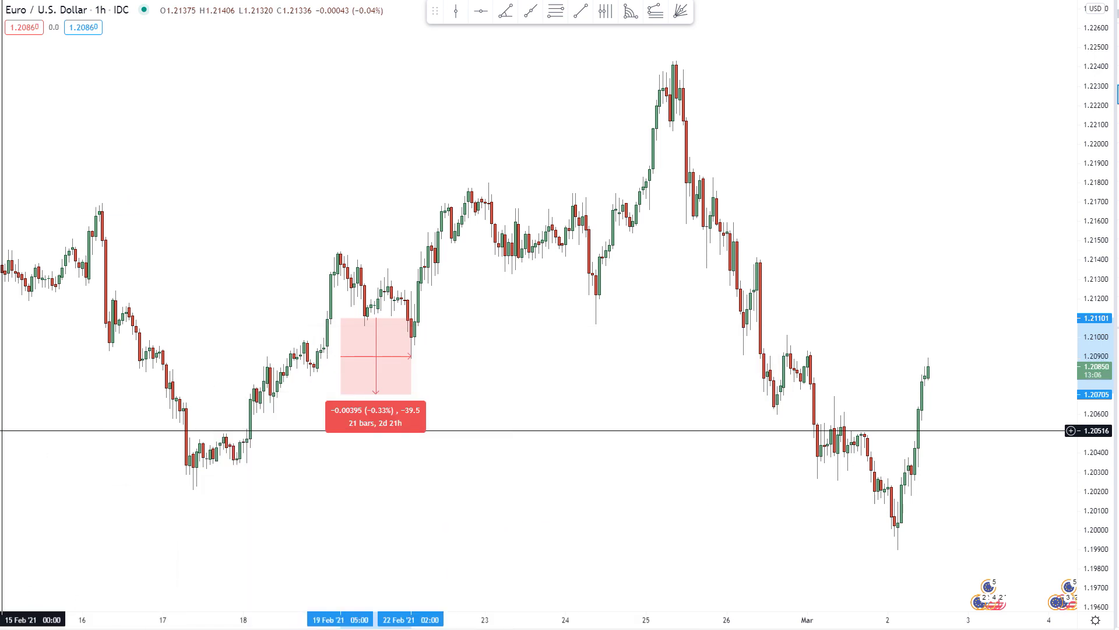
Step: Project 97 bars forward from the 19 Feb 05:00 high to 25 Feb 06:00 with the measuring tool and clear the measurement
{"action": "left_click", "coordinate": [341, 478], "text": "shift"}
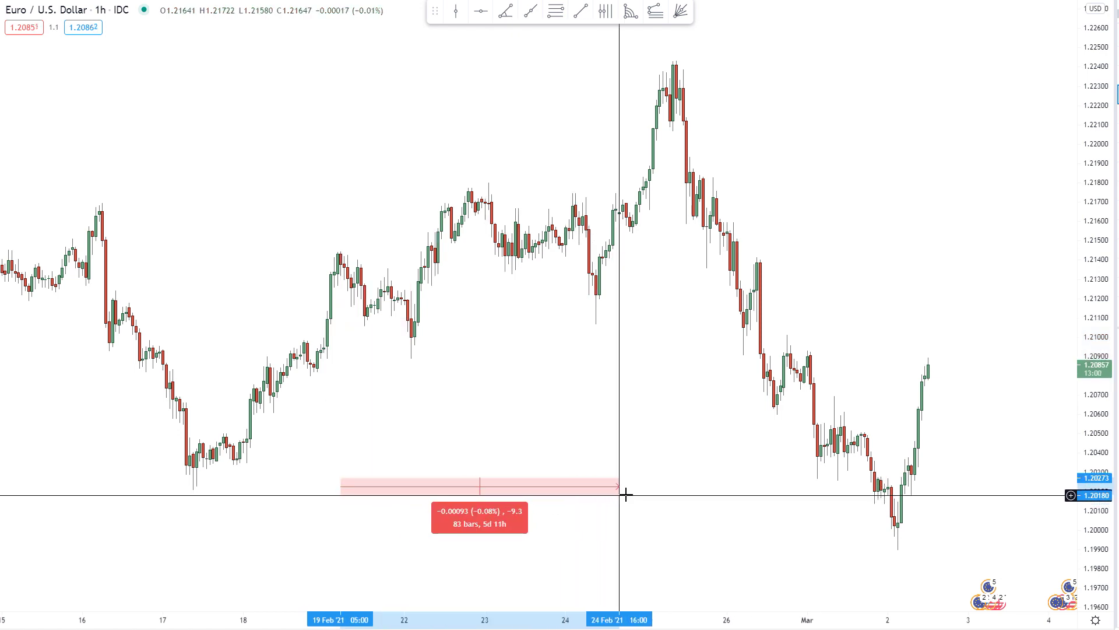
{"action": "left_click", "coordinate": [667, 490]}
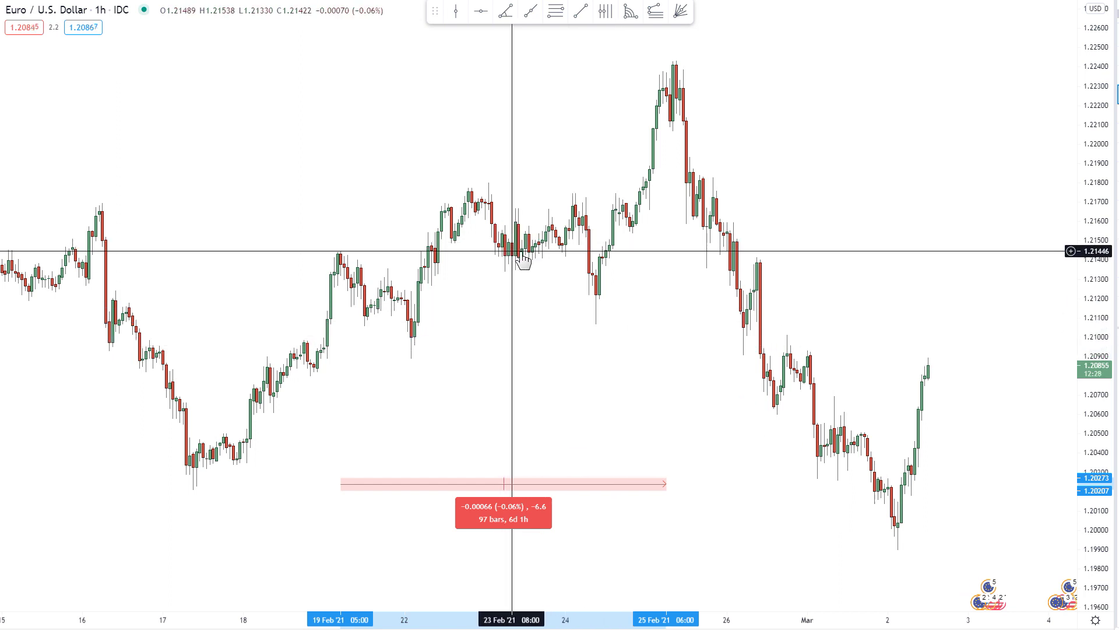
{"action": "left_click", "coordinate": [557, 400]}
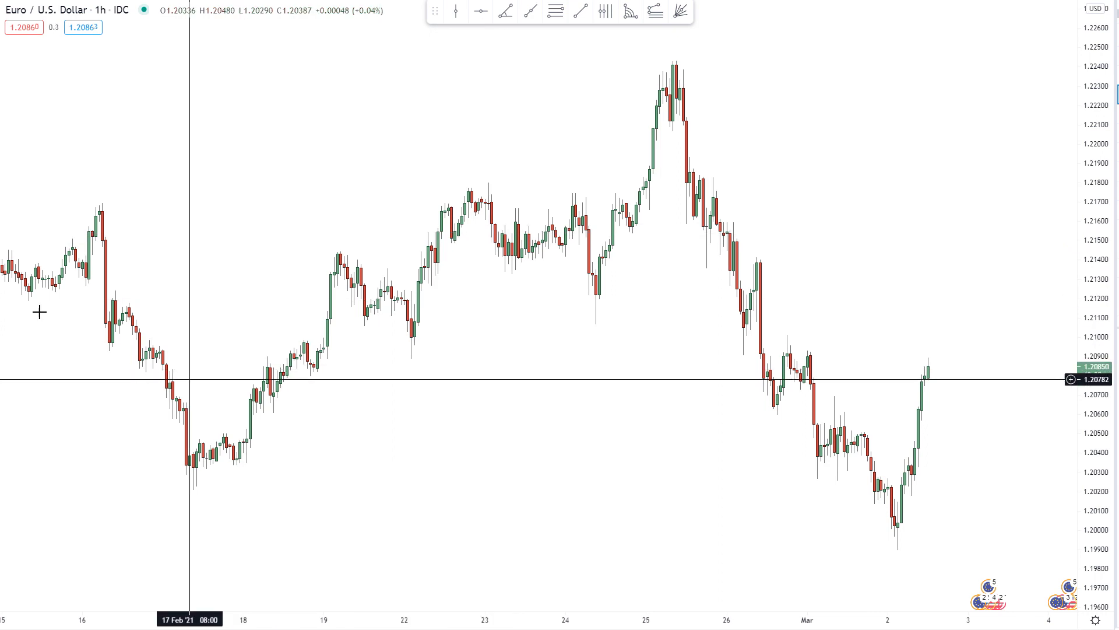
Step: Measure the bars from the 22 Feb low to the 23 Feb high and calculate the square root of 23 cubed in Calculator
{"action": "left_click", "coordinate": [411, 391], "text": "shift"}
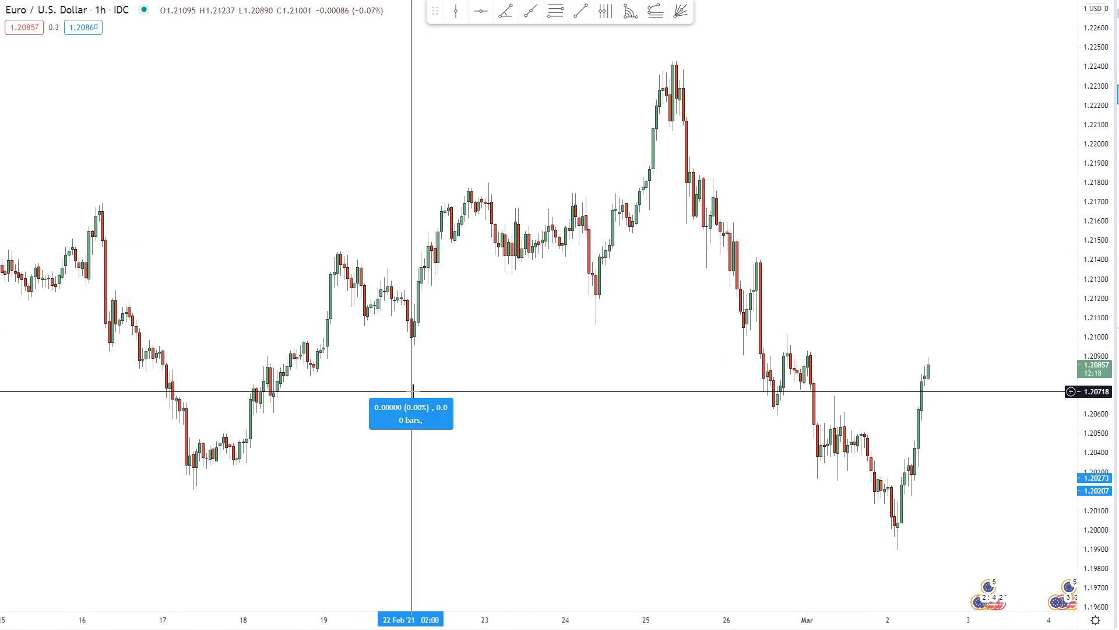
{"action": "left_click", "coordinate": [489, 378]}
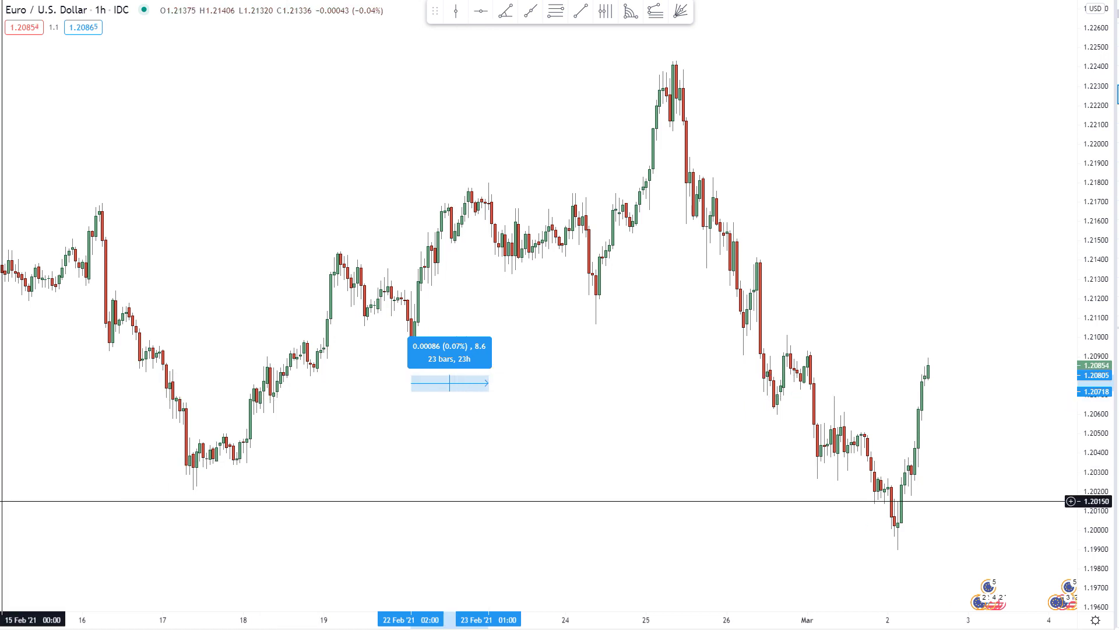
{"action": "left_click", "coordinate": [12, 540]}
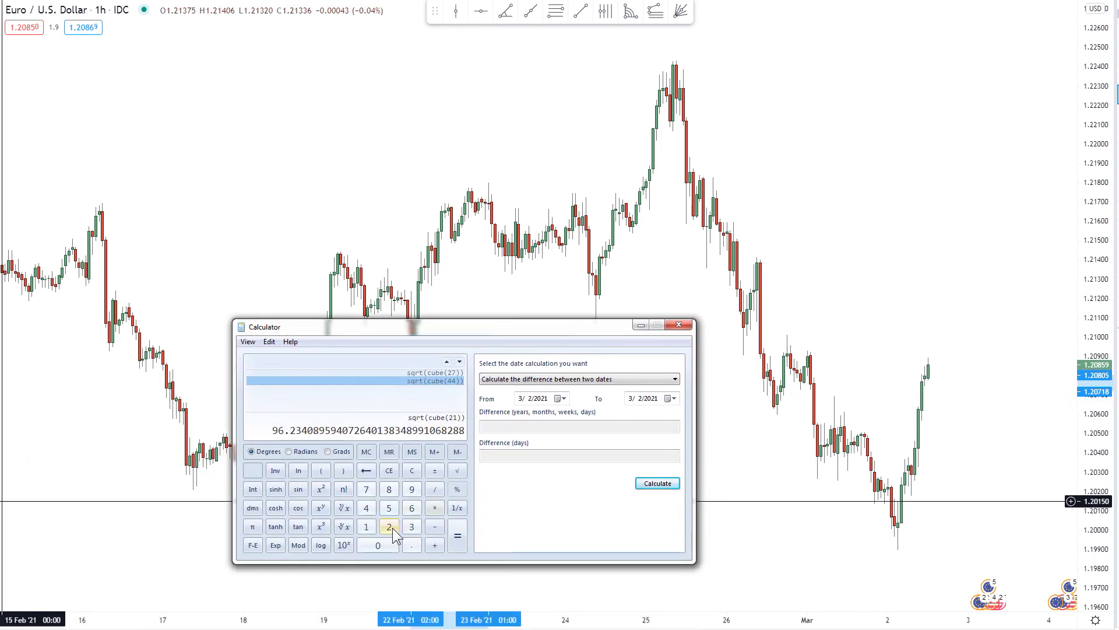
{"action": "left_click", "coordinate": [393, 530]}
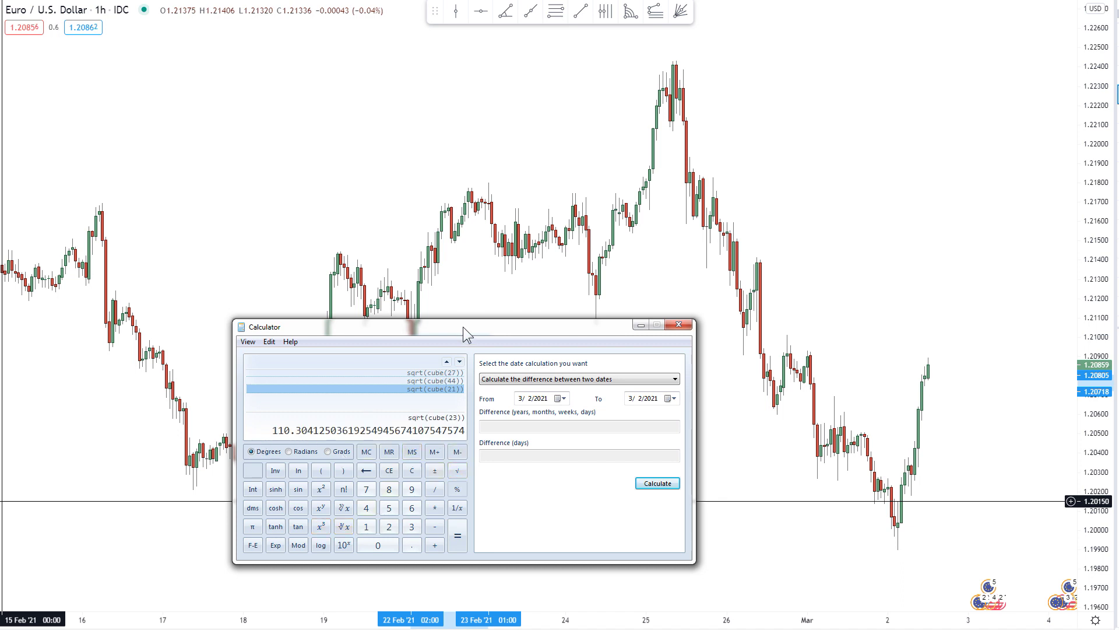
{"action": "left_click", "coordinate": [641, 324]}
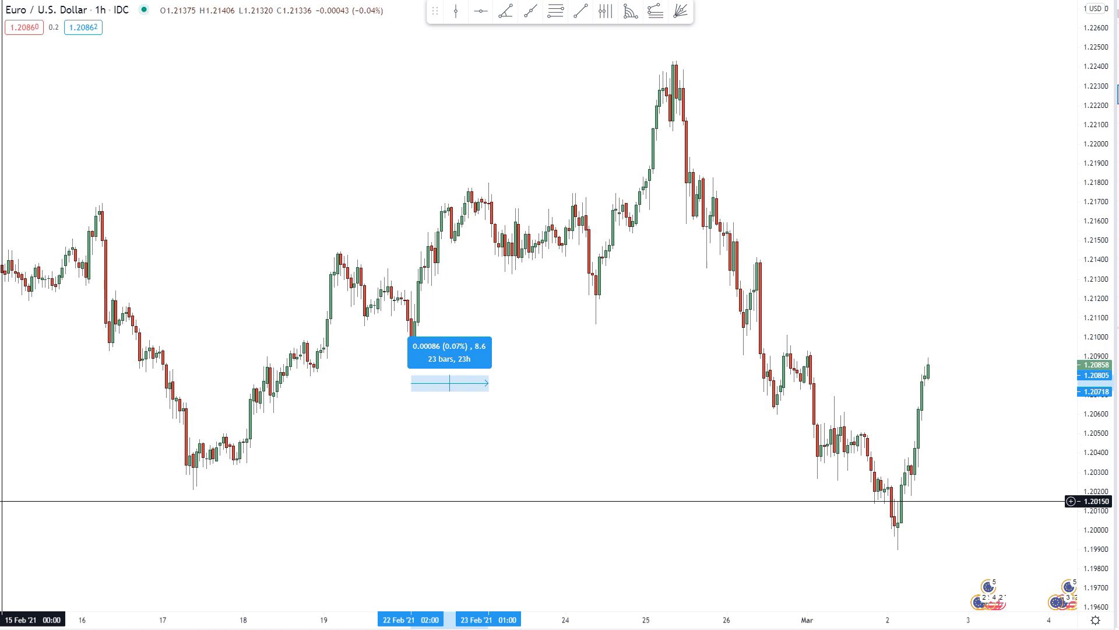
Step: Project 110 bars forward from the 22 Feb 02:00 low to 28 Feb 16:00 with the measuring tool
{"action": "left_click", "coordinate": [411, 430], "text": "shift"}
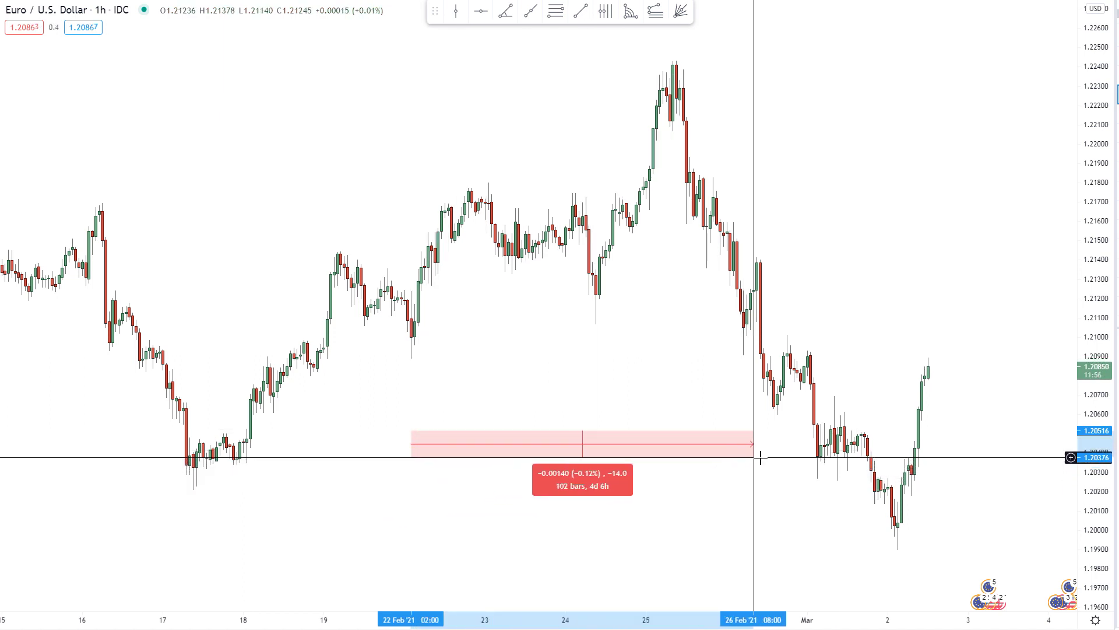
{"action": "left_click", "coordinate": [781, 462]}
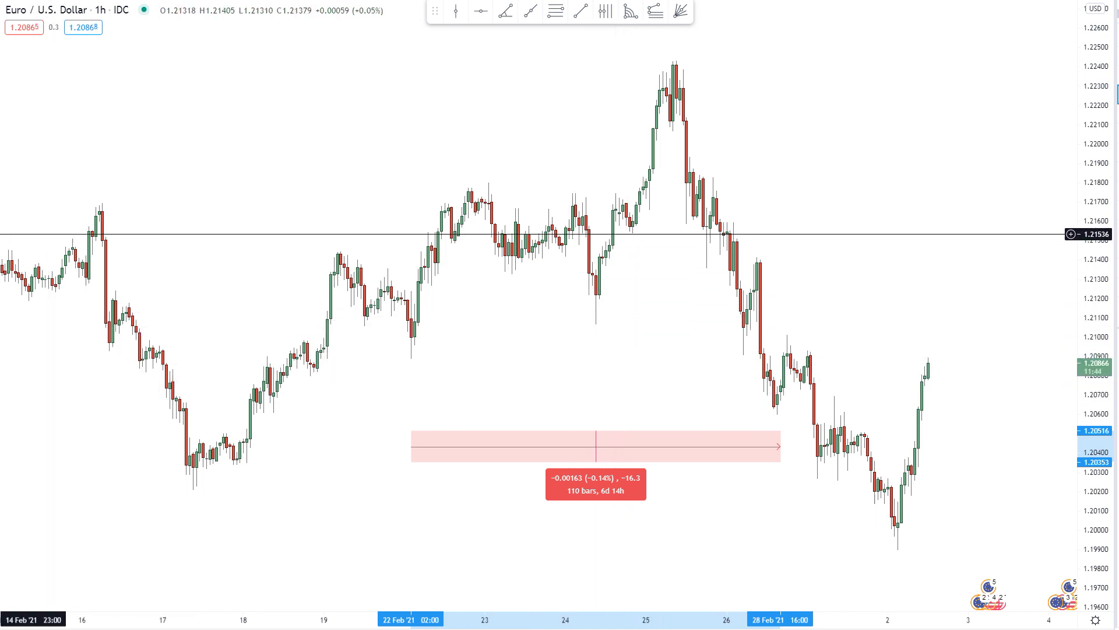
Step: Remeasure the bars from the 22 Feb 02:00 low to the 23 Feb 01:00 high and clear the measurement
{"action": "left_click", "coordinate": [411, 354], "text": "shift"}
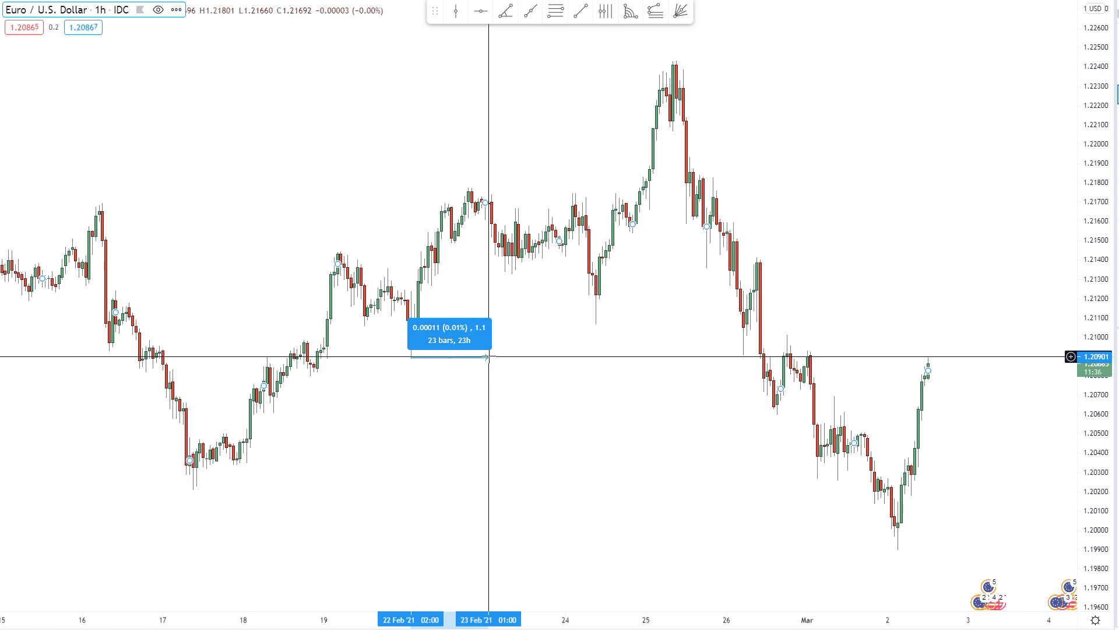
{"action": "key", "text": "Escape"}
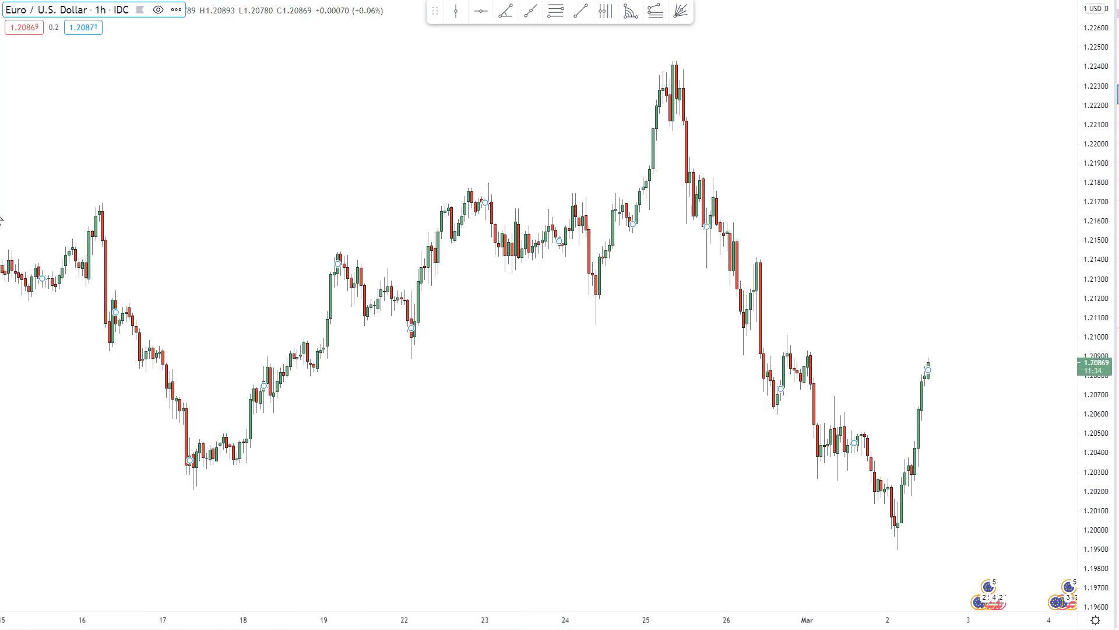
Step: Measure the bars from the 23 Feb 01:00 high to the 08:00 low and calculate the square root of 7 cubed in Calculator
{"action": "left_click", "coordinate": [490, 385], "text": "shift"}
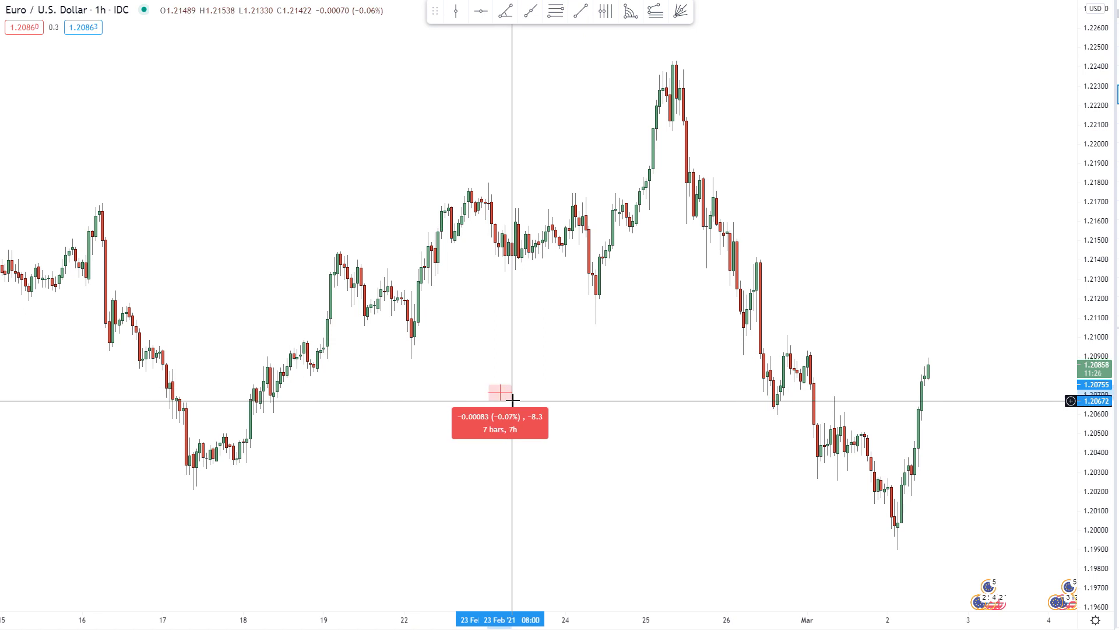
{"action": "left_click", "coordinate": [513, 401]}
{"action": "key", "text": "alt+Tab"}
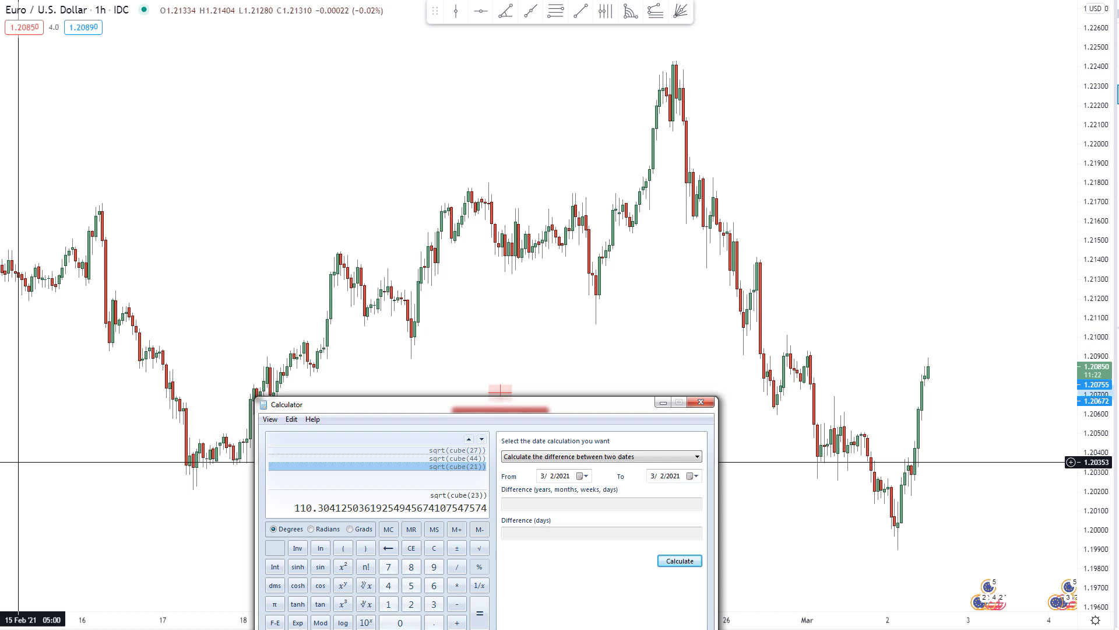
{"action": "left_click", "coordinate": [389, 567]}
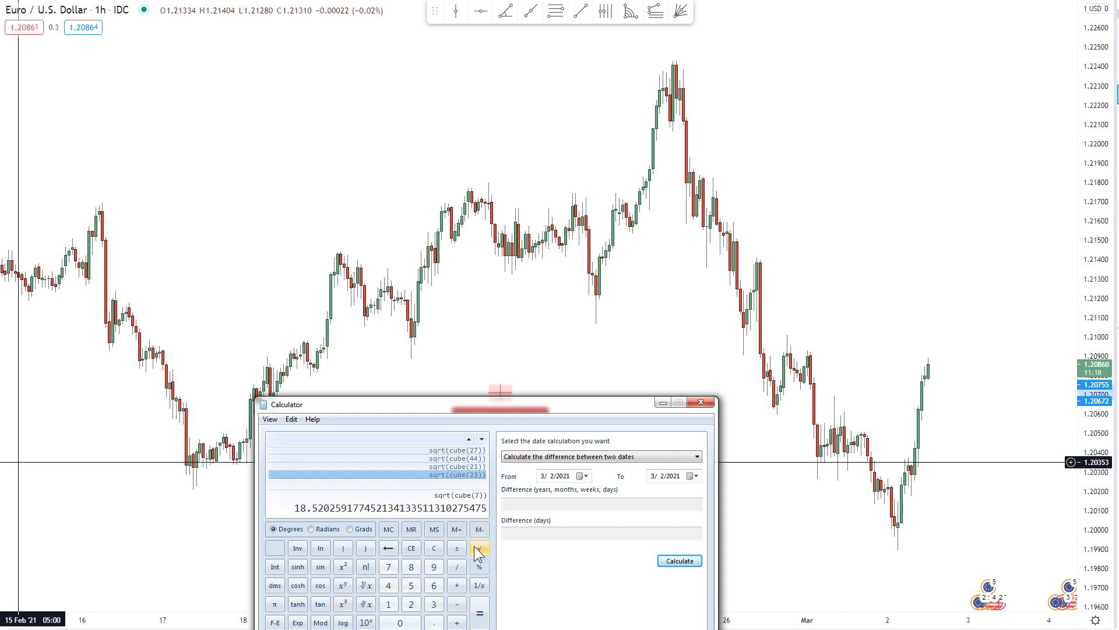
{"action": "left_click_drag", "start_coordinate": [464, 408], "coordinate": [0, 429]}
{"action": "left_click", "coordinate": [18, 461]}
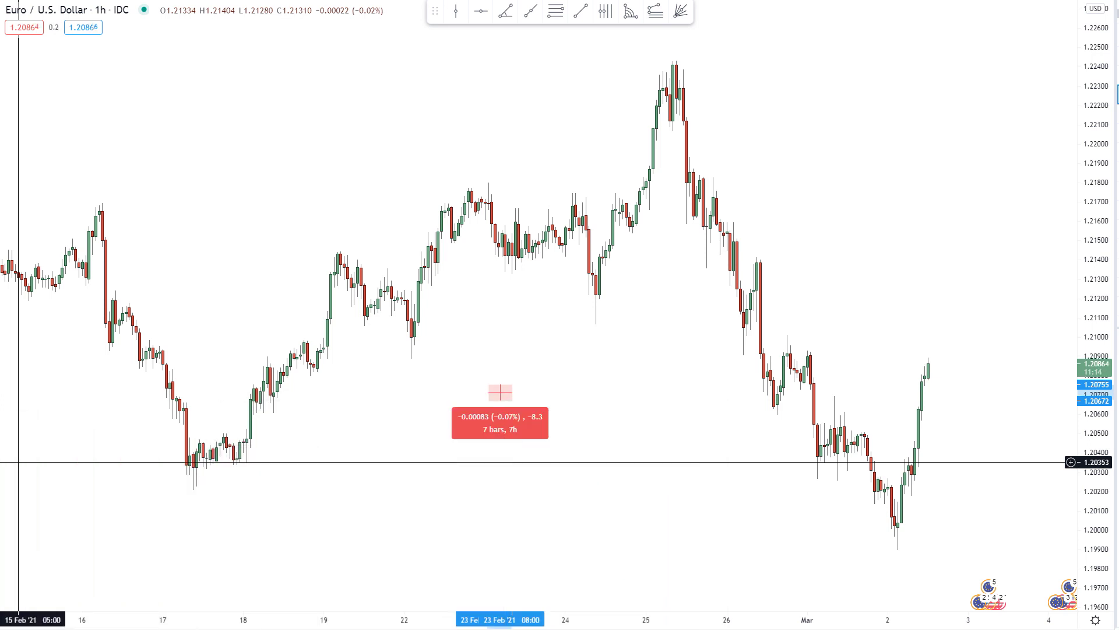
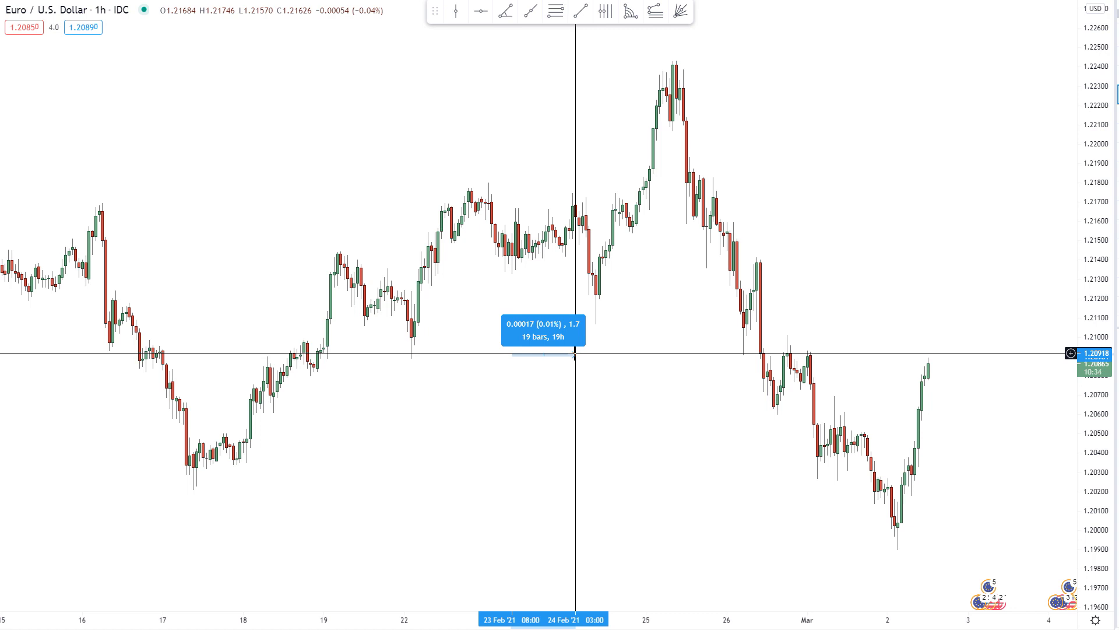
Step: Measure the bars from the 23 Feb 08:00 low to the 24 Feb 02:00 high and calculate the square root of 18 cubed in Calculator
{"action": "left_click", "coordinate": [572, 353]}
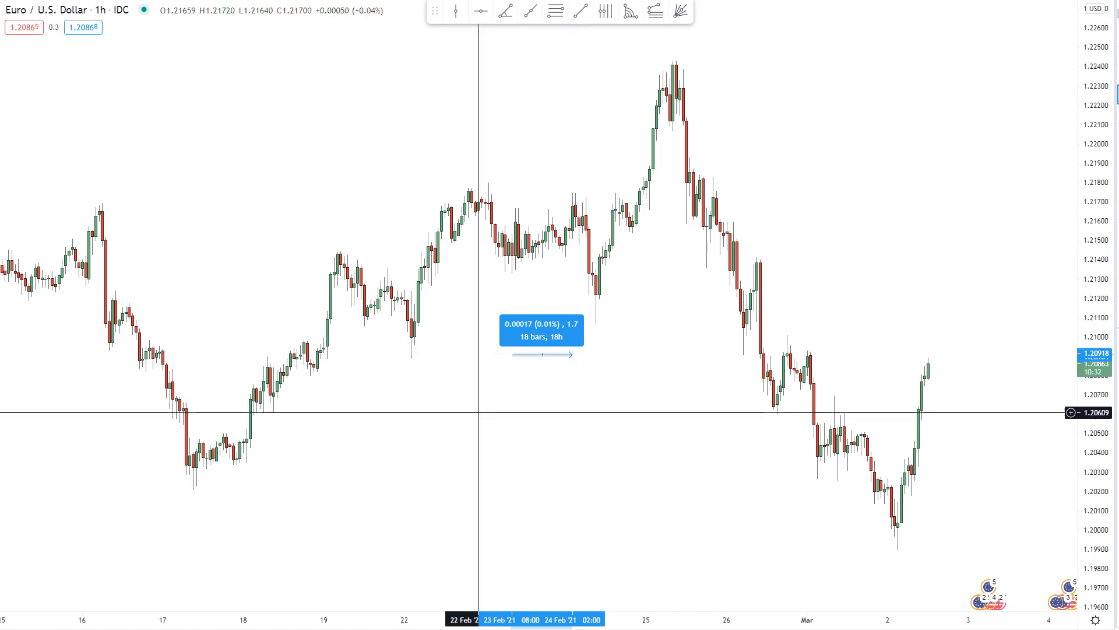
{"action": "key", "text": "alt+Tab"}
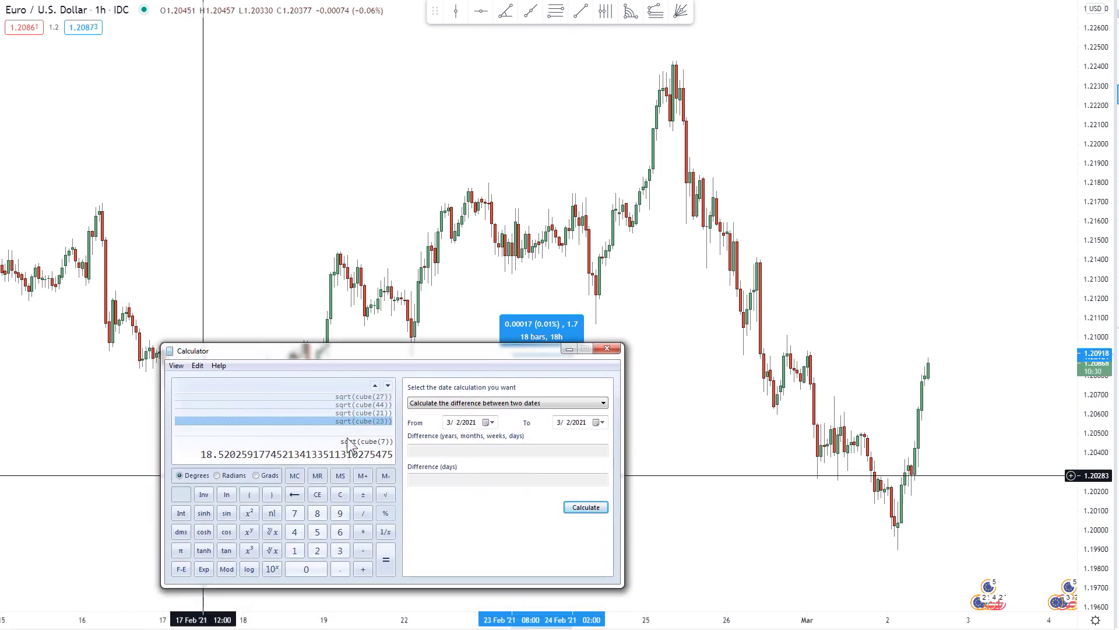
{"action": "left_click", "coordinate": [294, 551]}
{"action": "left_click", "coordinate": [317, 513]}
{"action": "left_click", "coordinate": [248, 550]}
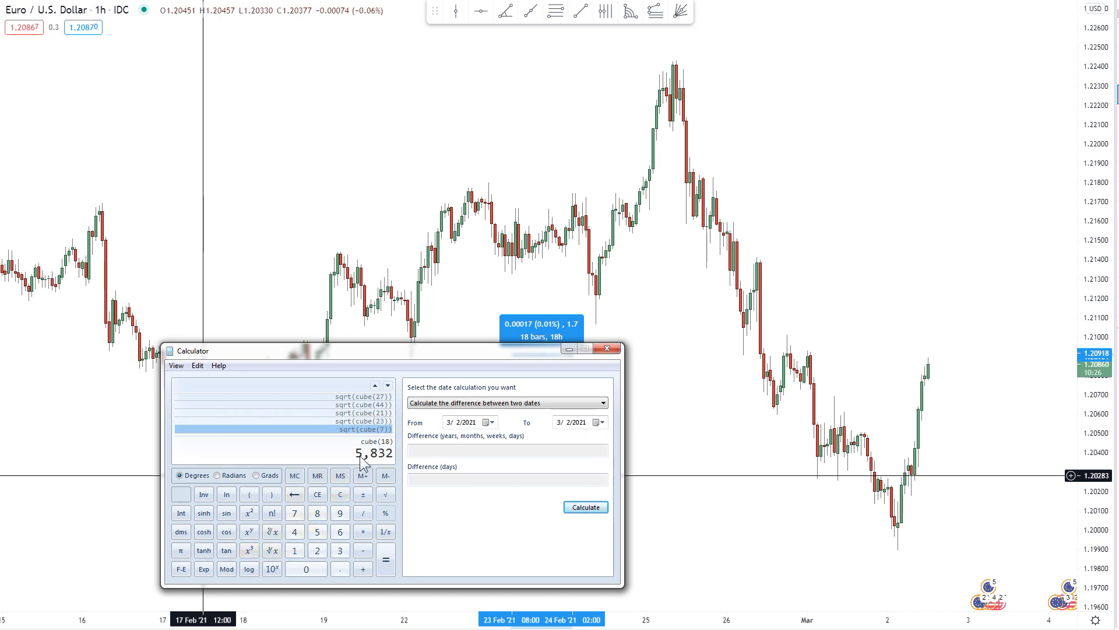
{"action": "left_click", "coordinate": [385, 494]}
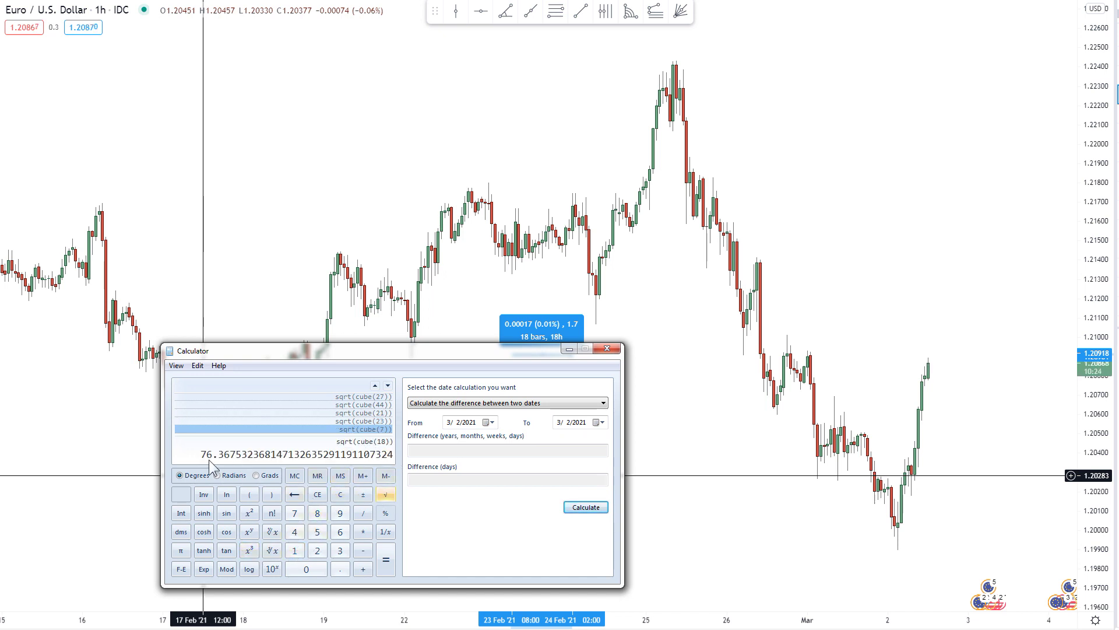
{"action": "key", "text": "alt+F4"}
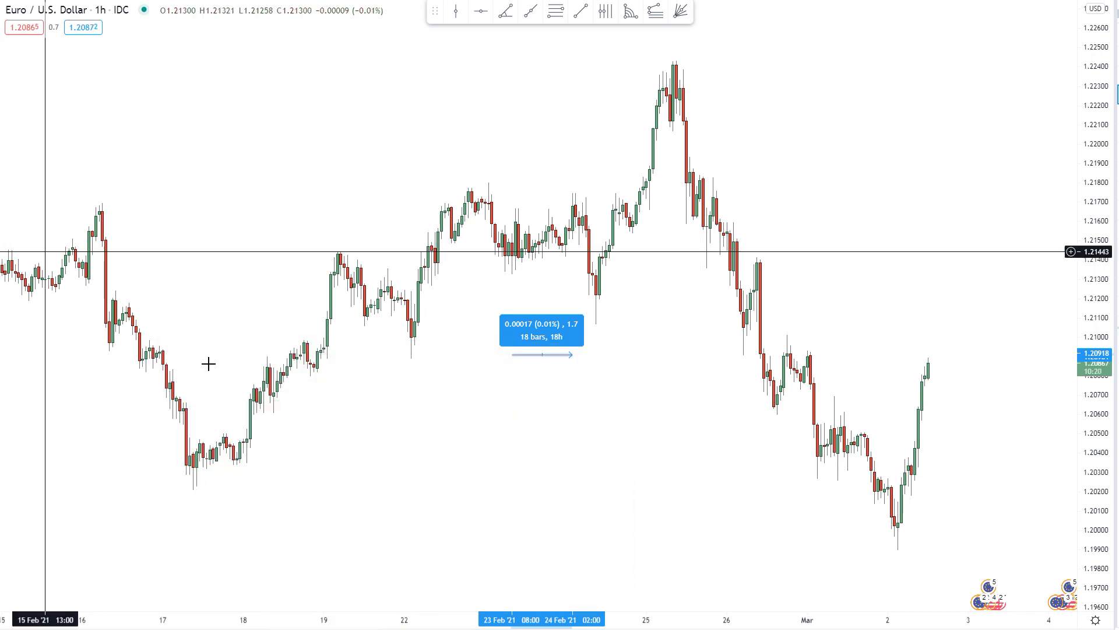
Step: Project 76 bars forward from the 23 Feb 08:00 low to 26 Feb 12:00 with the measuring tool
{"action": "left_click", "coordinate": [510, 418]}
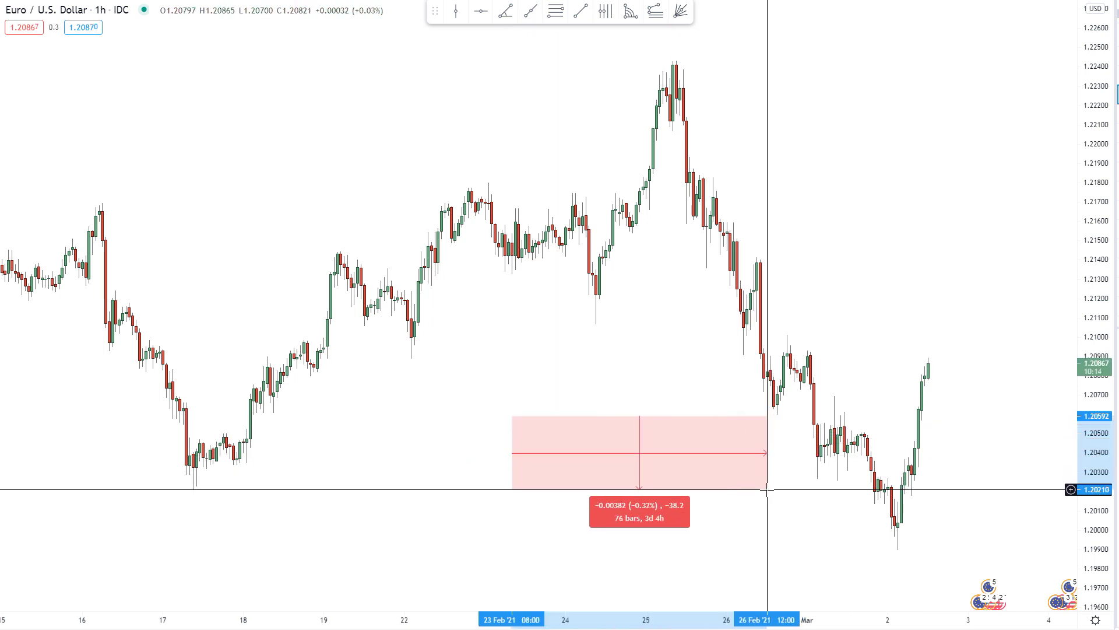
{"action": "left_click", "coordinate": [767, 489]}
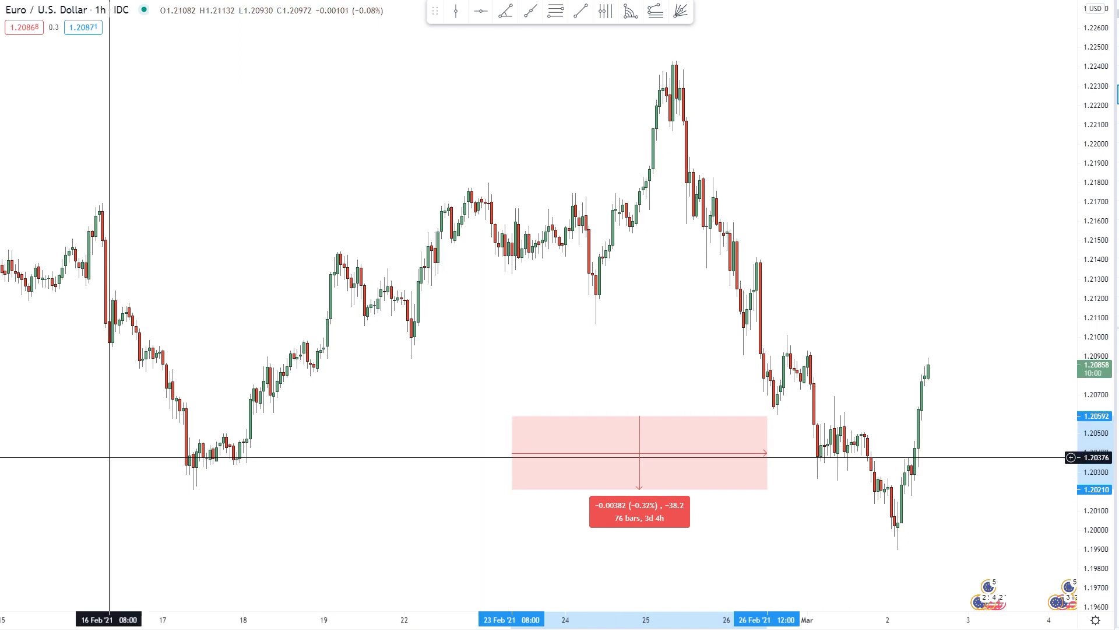
Step: Calculate the square root of 19 cubed in Calculator and project 83 bars forward from the 23 Feb 08:00 low to 28 Feb 19:00
{"action": "key", "text": "alt+Tab"}
{"action": "left_click", "coordinate": [384, 509]}
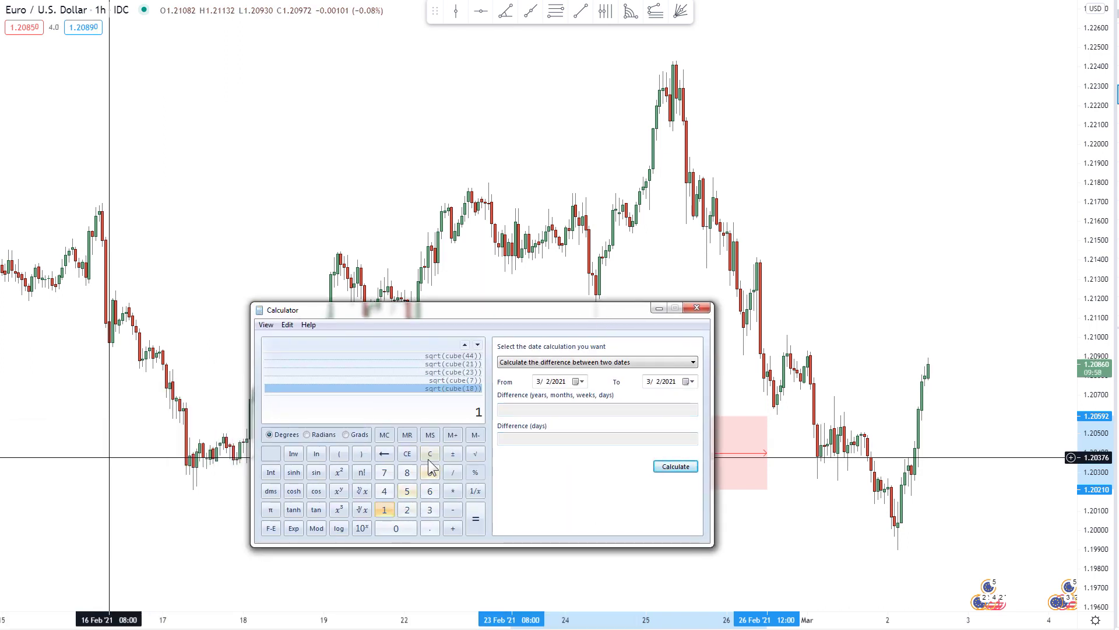
{"action": "left_click", "coordinate": [340, 513]}
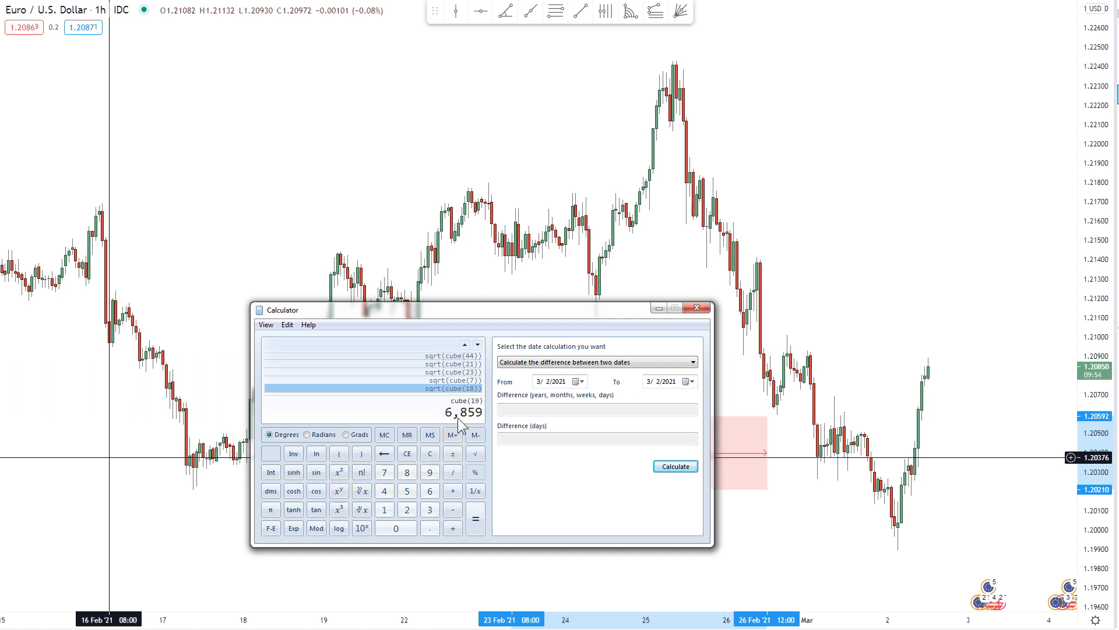
{"action": "left_click", "coordinate": [475, 454]}
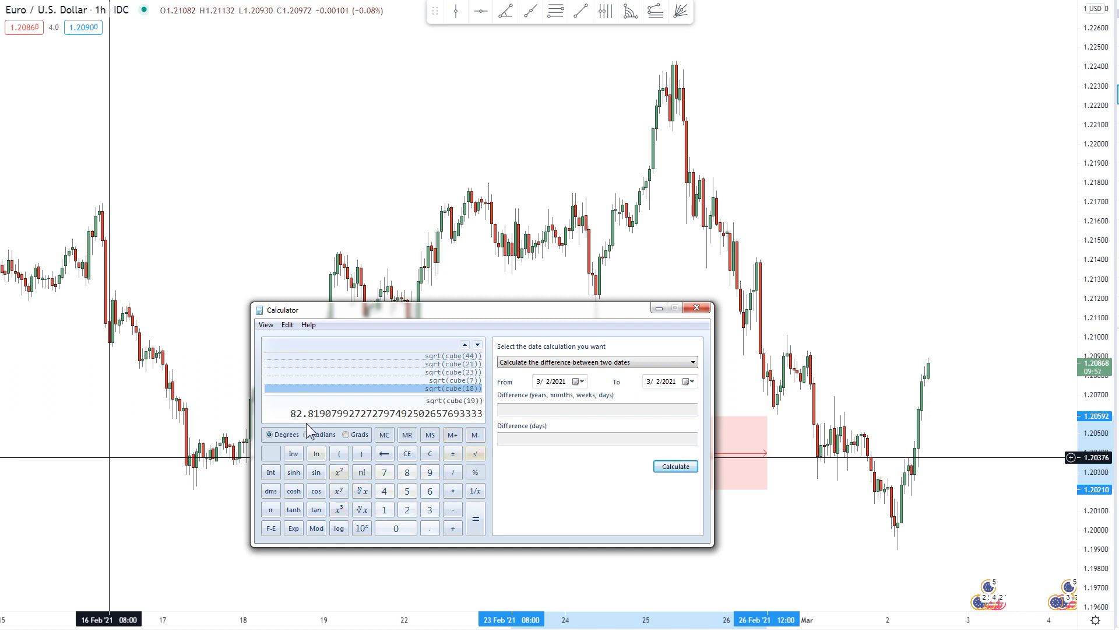
{"action": "left_click_drag", "start_coordinate": [497, 323], "coordinate": [0, 482]}
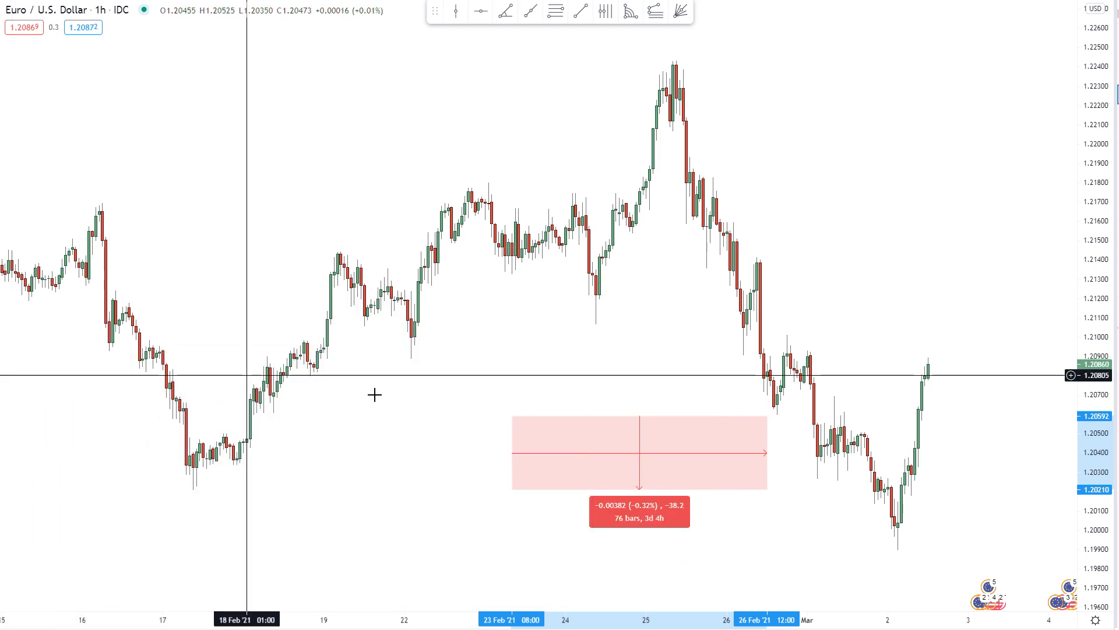
{"action": "left_click", "coordinate": [512, 363], "text": "shift"}
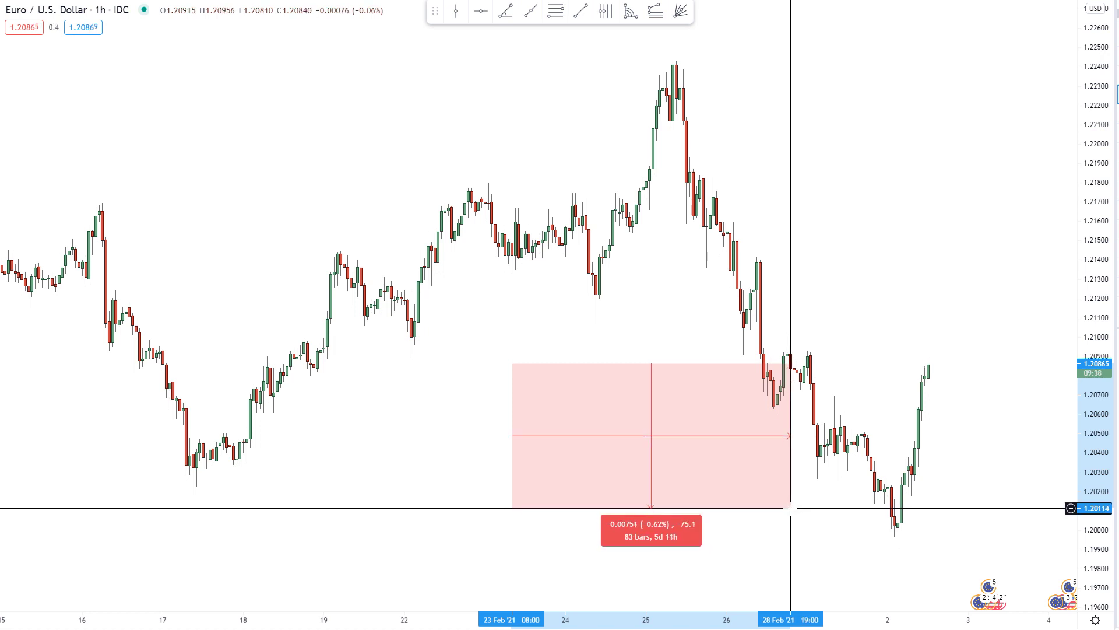
{"action": "left_click", "coordinate": [791, 508]}
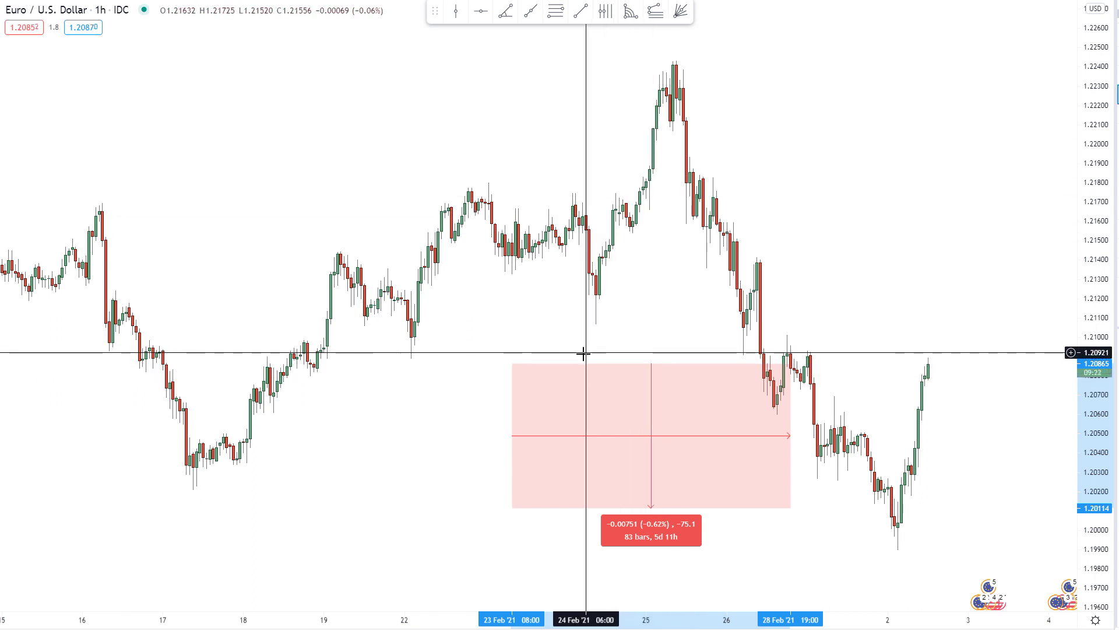
Step: Clear the projection and measure the bars from the 24 Feb 03:00 high to the 24 Feb 09:00 low
{"action": "left_click", "coordinate": [453, 391]}
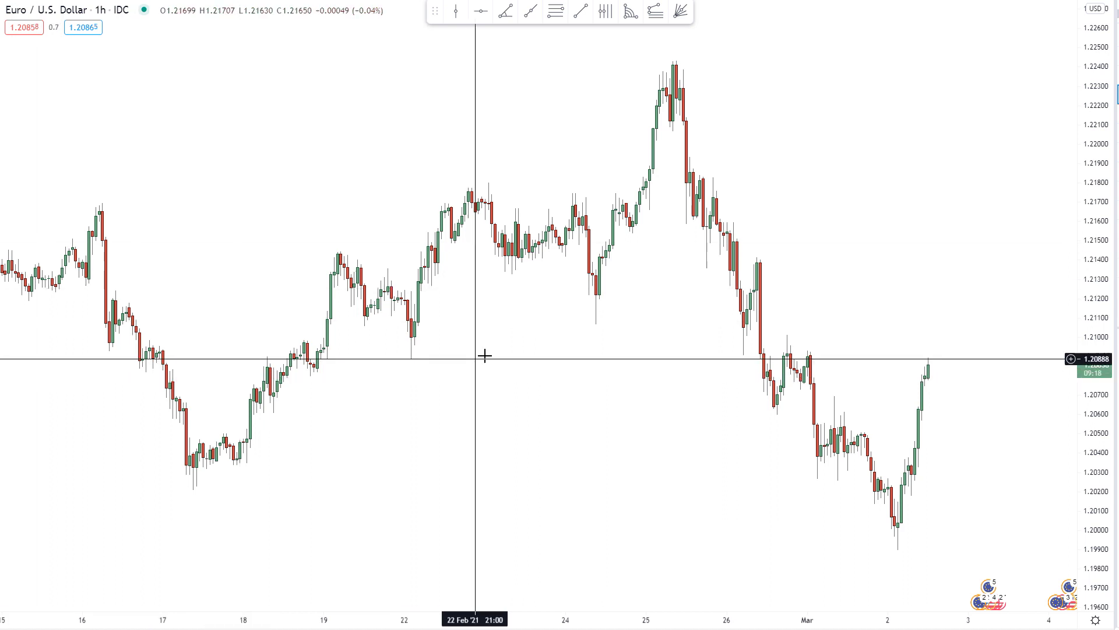
{"action": "left_click", "coordinate": [575, 319], "text": "shift"}
{"action": "left_click", "coordinate": [596, 323]}
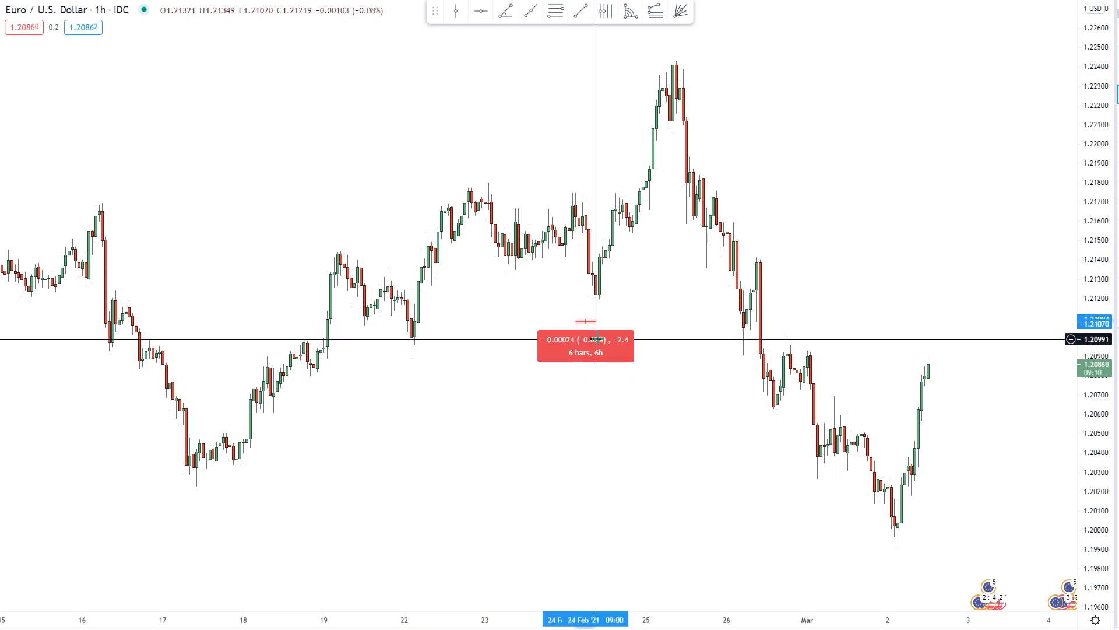
Step: Calculate the square root of 6 cubed in Calculator and project 15 bars forward from 24 Feb 03:00 to 24 Feb 18:00
{"action": "key", "text": "alt+Tab"}
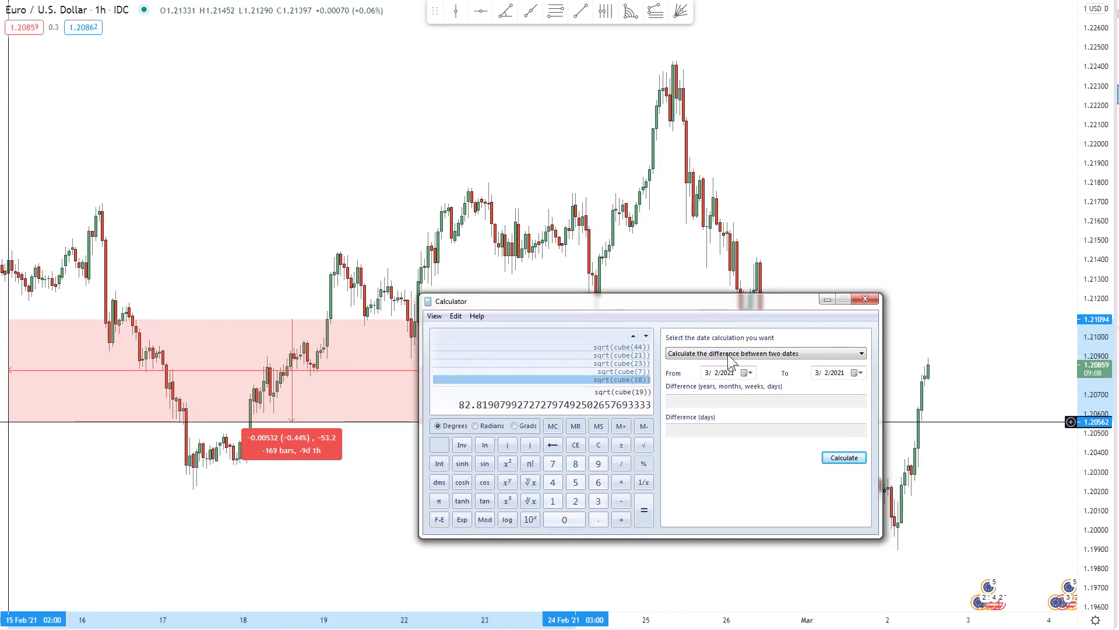
{"action": "type", "text": "6"}
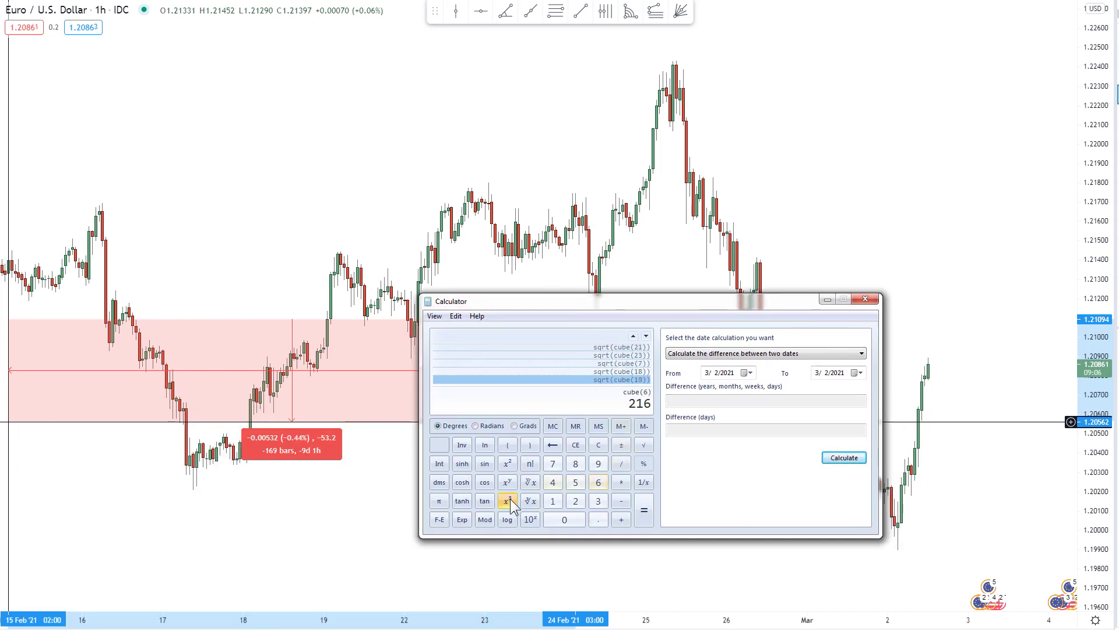
{"action": "left_click", "coordinate": [644, 445]}
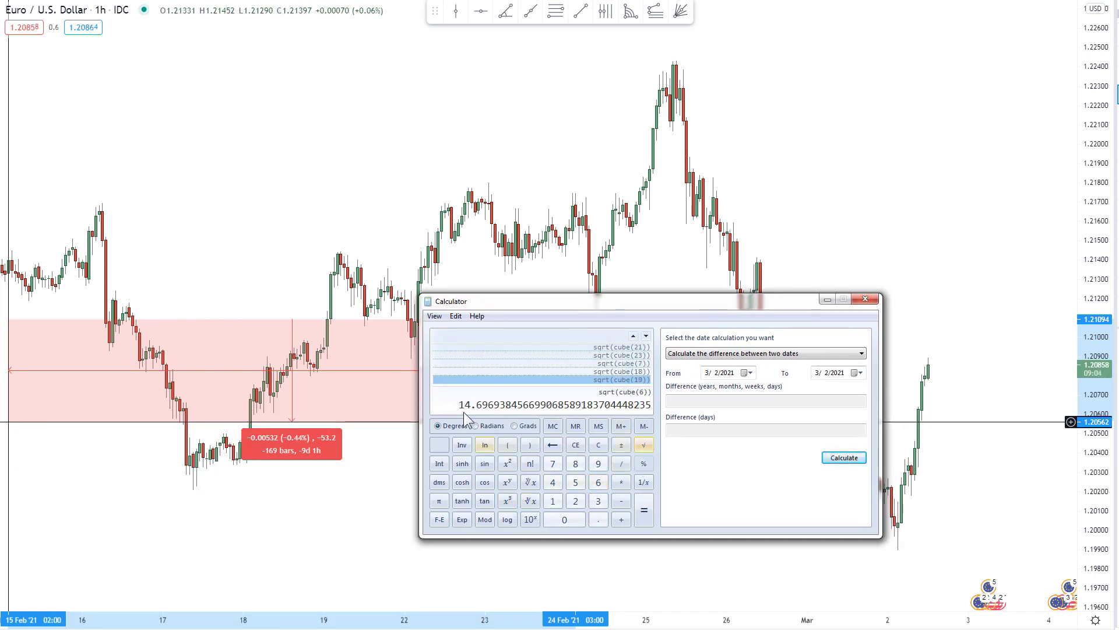
{"action": "left_click", "coordinate": [828, 299]}
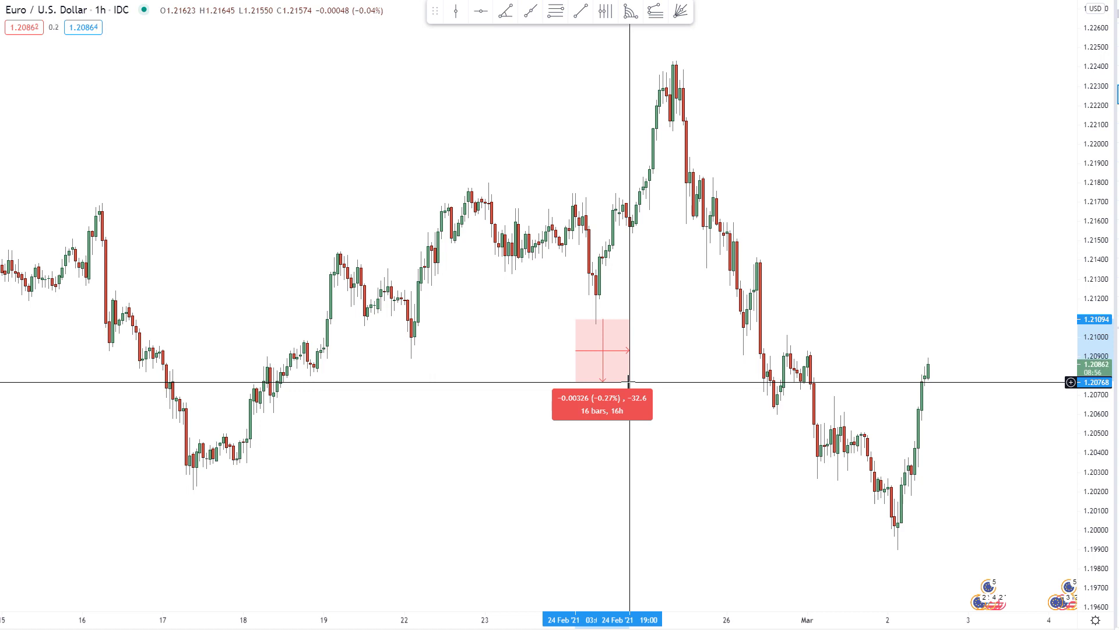
{"action": "left_click", "coordinate": [627, 382]}
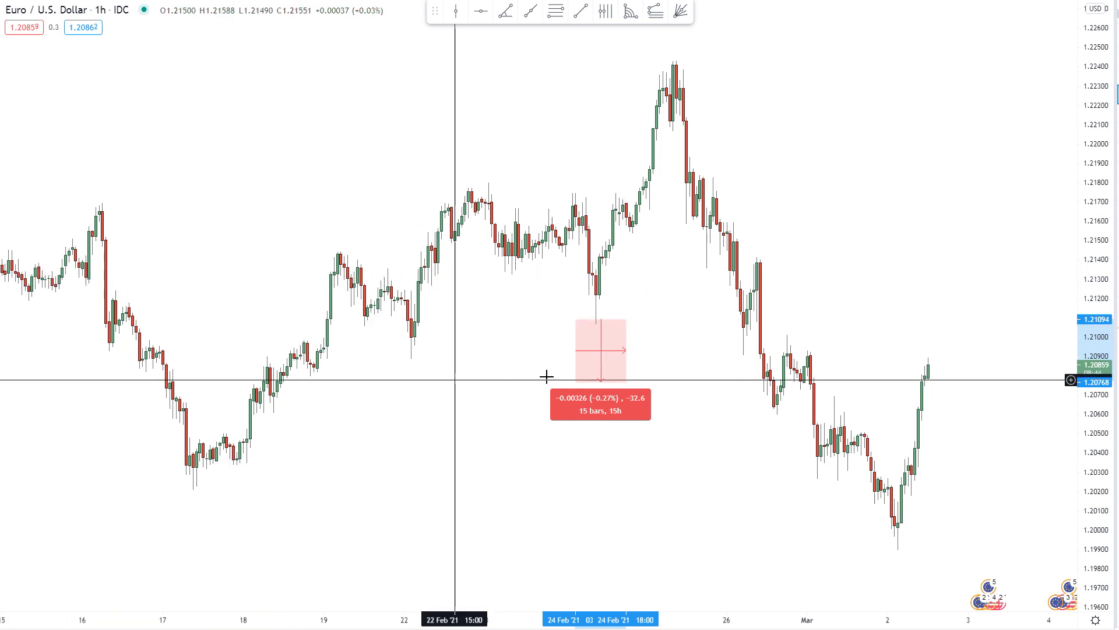
Step: Measure the bars from the 24 Feb 02:00 high to the 09:00 low and calculate the square root of 7 cubed in Calculator
{"action": "left_click", "coordinate": [571, 341], "text": "shift"}
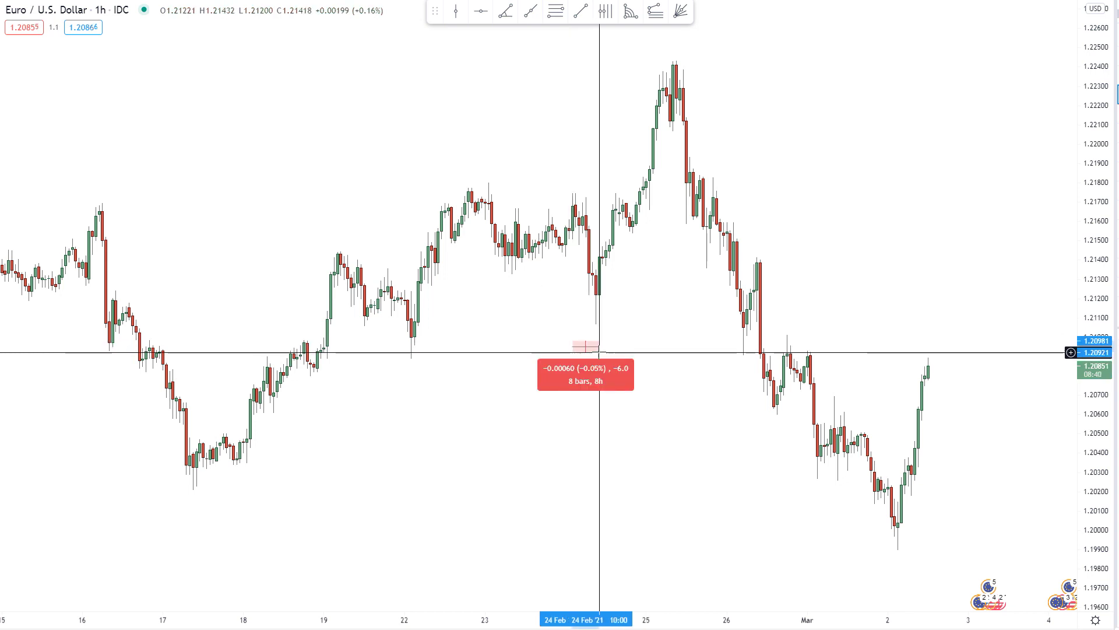
{"action": "left_click", "coordinate": [595, 324]}
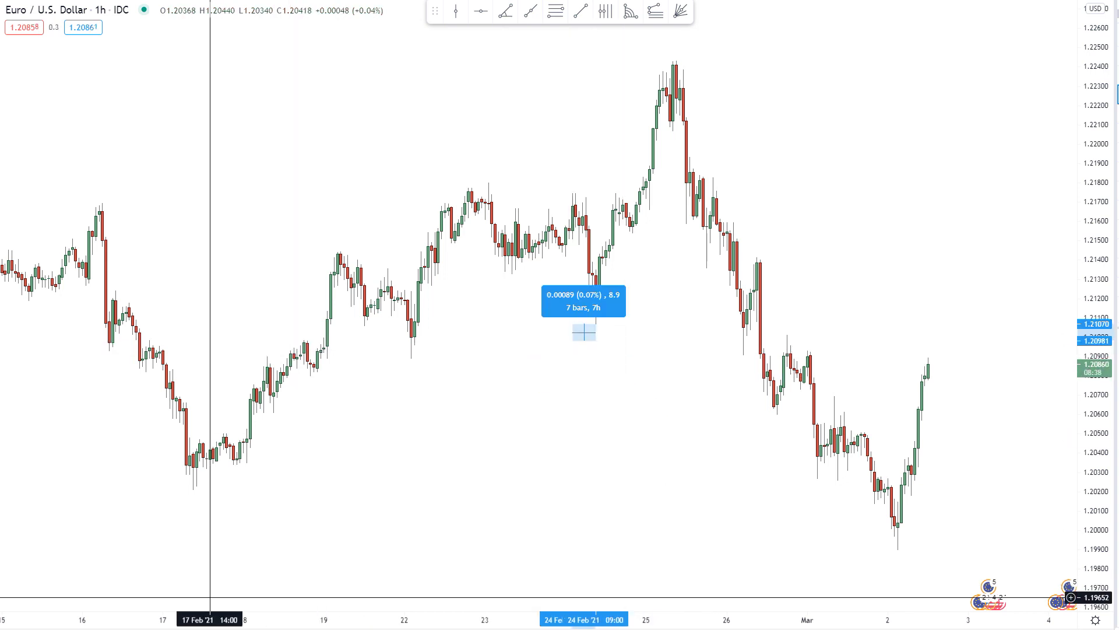
{"action": "key", "text": "alt+Tab"}
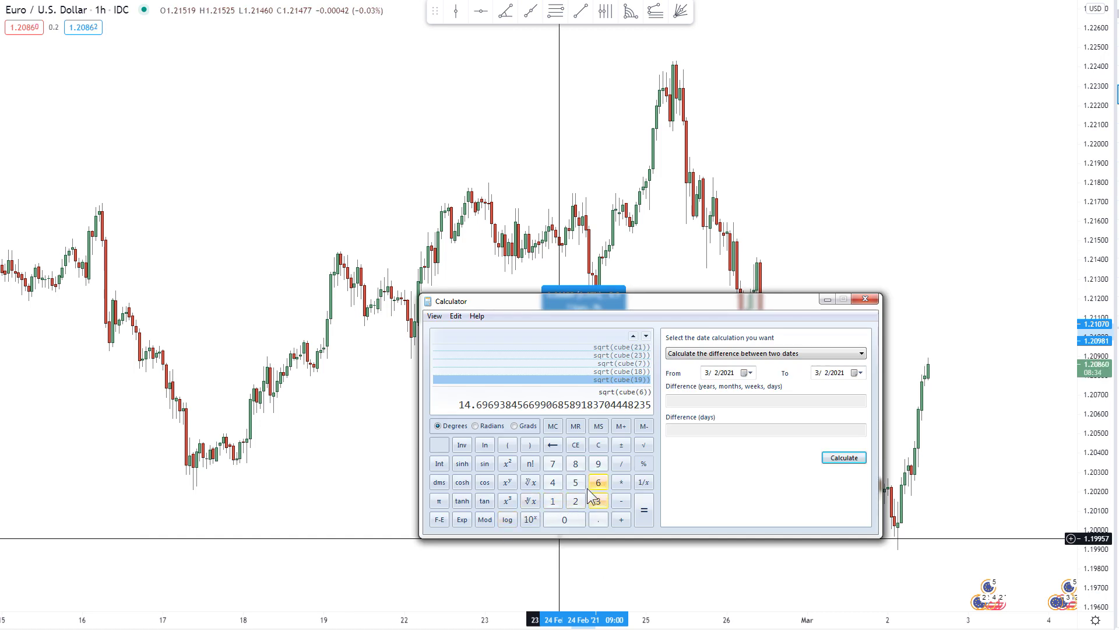
{"action": "left_click", "coordinate": [552, 464]}
{"action": "left_click", "coordinate": [507, 501]}
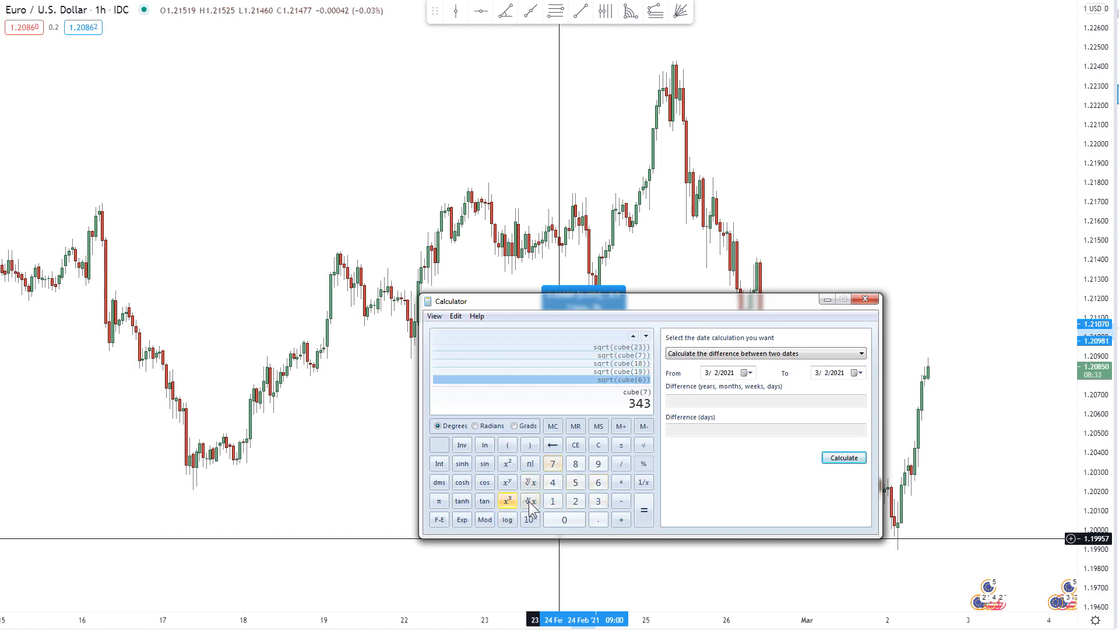
{"action": "left_click", "coordinate": [643, 446]}
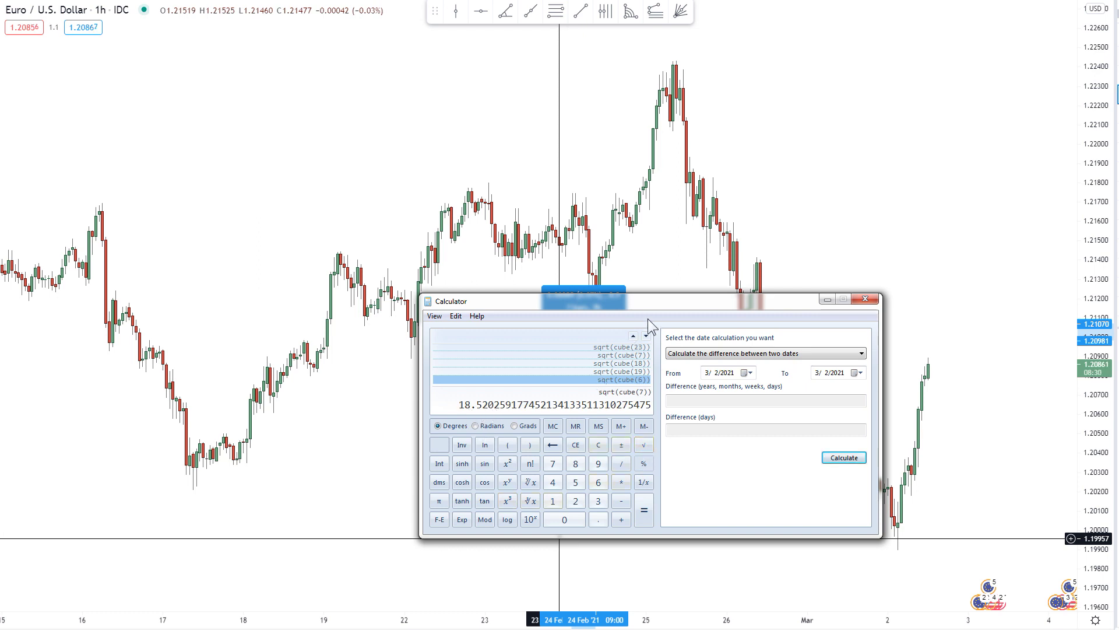
{"action": "key", "text": "alt+Tab"}
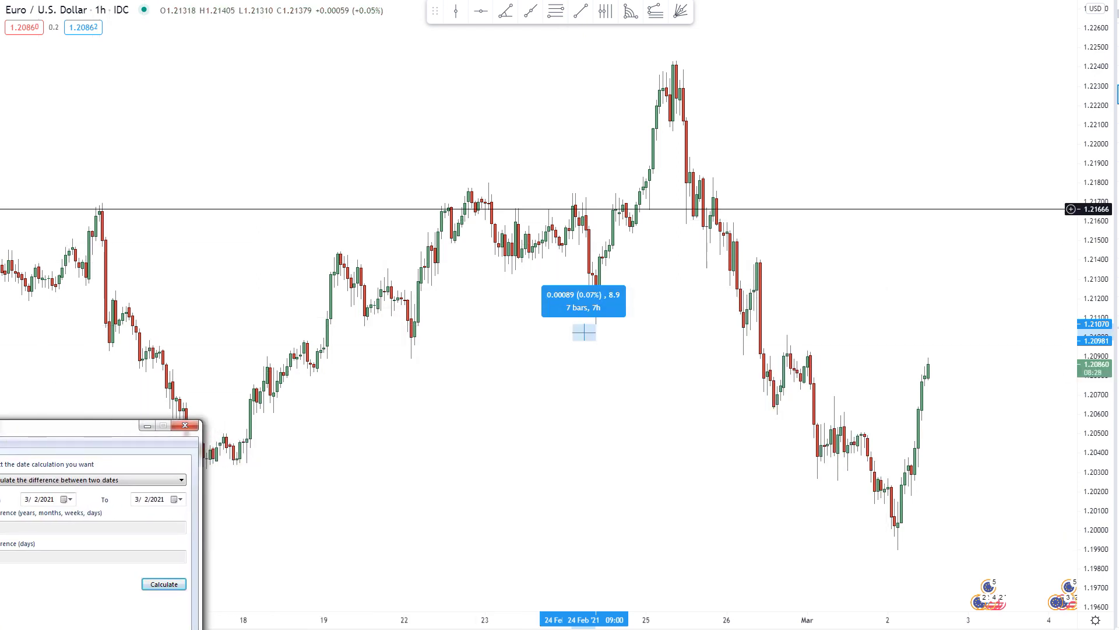
Step: Project 18 bars forward from the 24 Feb 02:00 high to 24 Feb 20:00 with the measuring tool
{"action": "left_click", "coordinate": [575, 420], "text": "shift"}
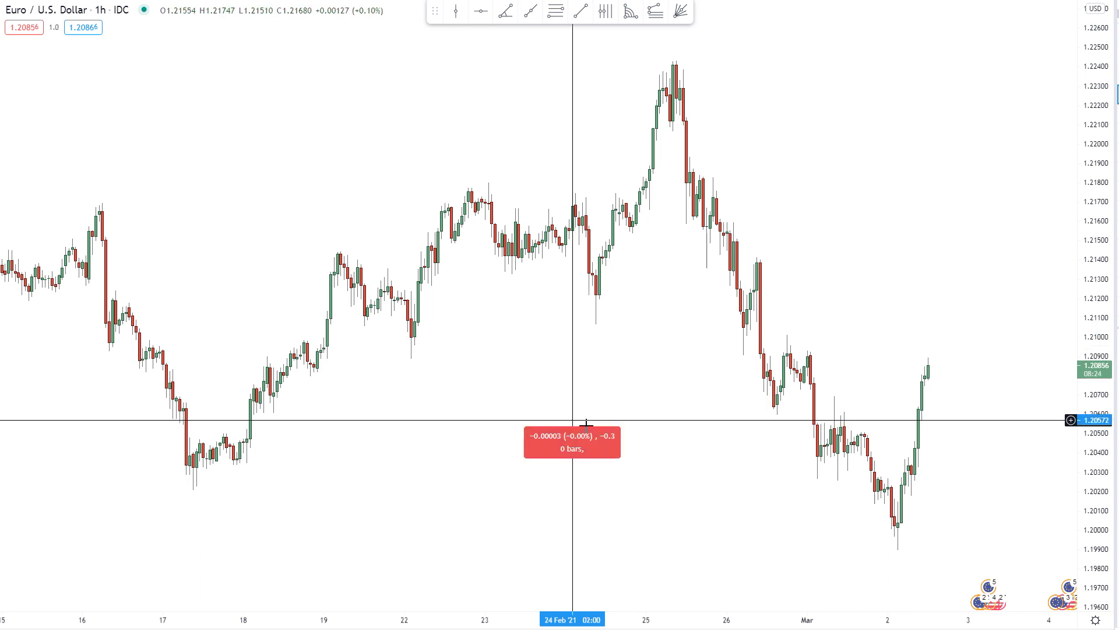
{"action": "left_click", "coordinate": [633, 424]}
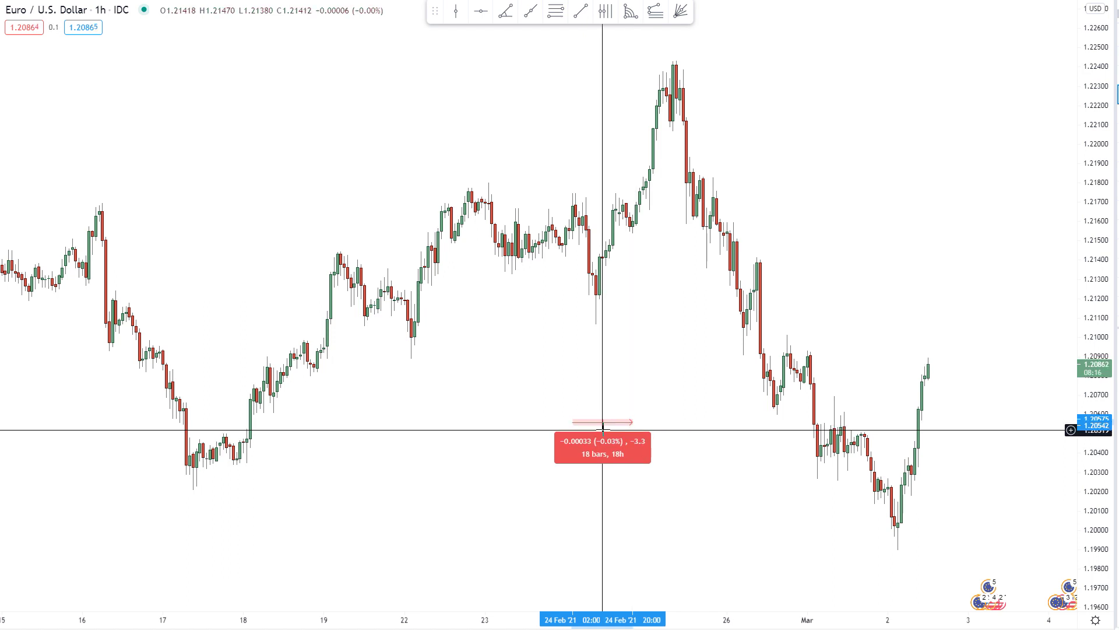
Step: Clear the projection and measure the bars from the 24 Feb 09:00 low to 25 Feb 09:00 at the high
{"action": "left_click", "coordinate": [654, 420]}
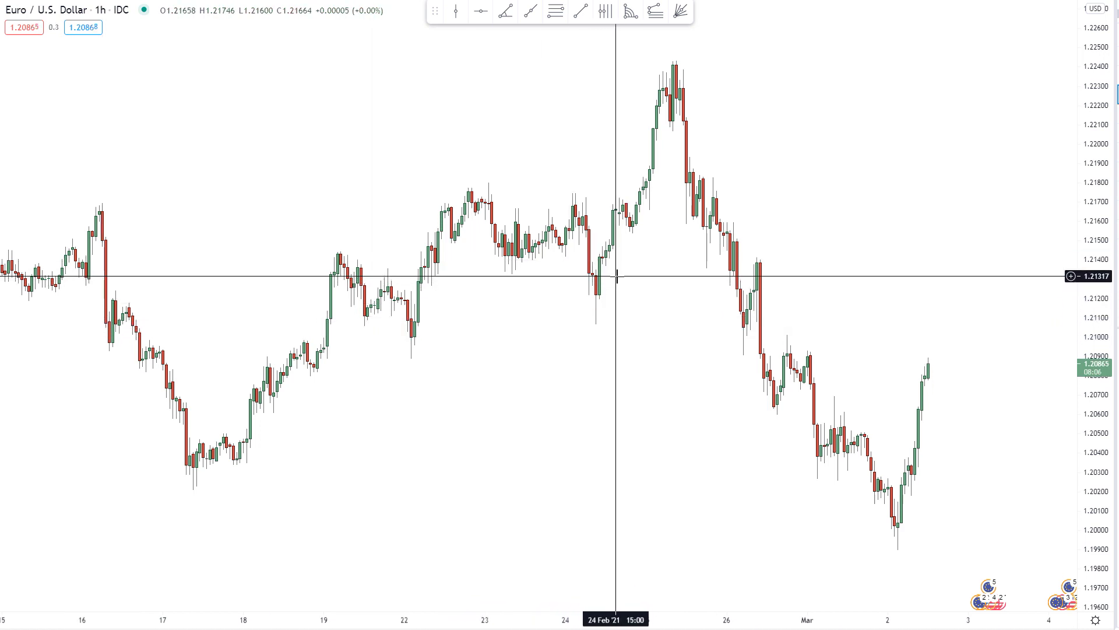
{"action": "left_click", "coordinate": [596, 323], "text": "shift"}
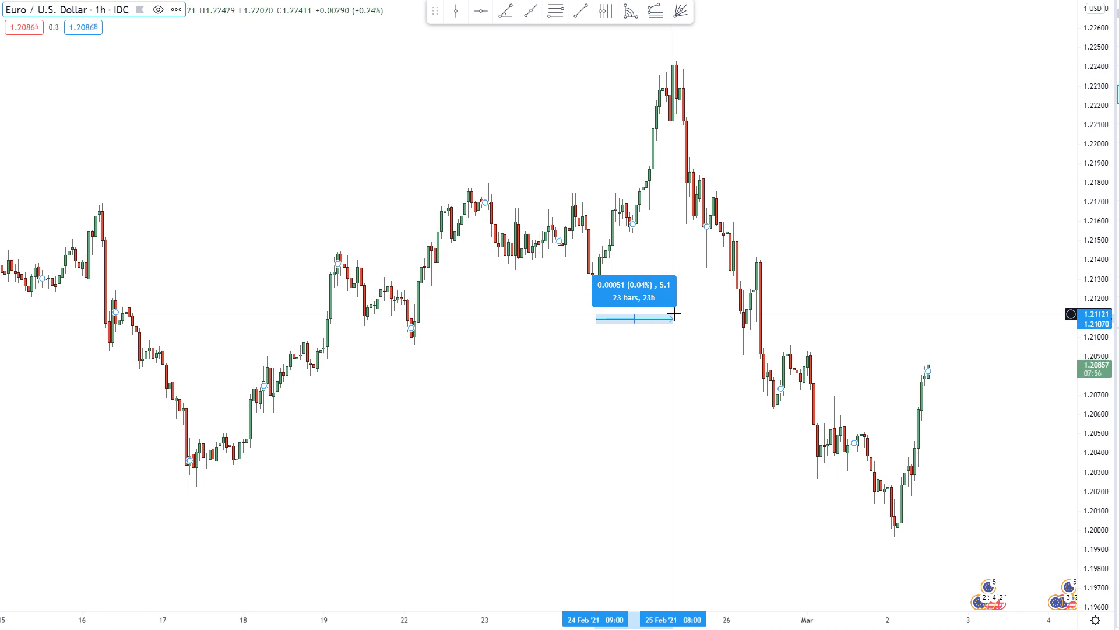
{"action": "left_click", "coordinate": [677, 315]}
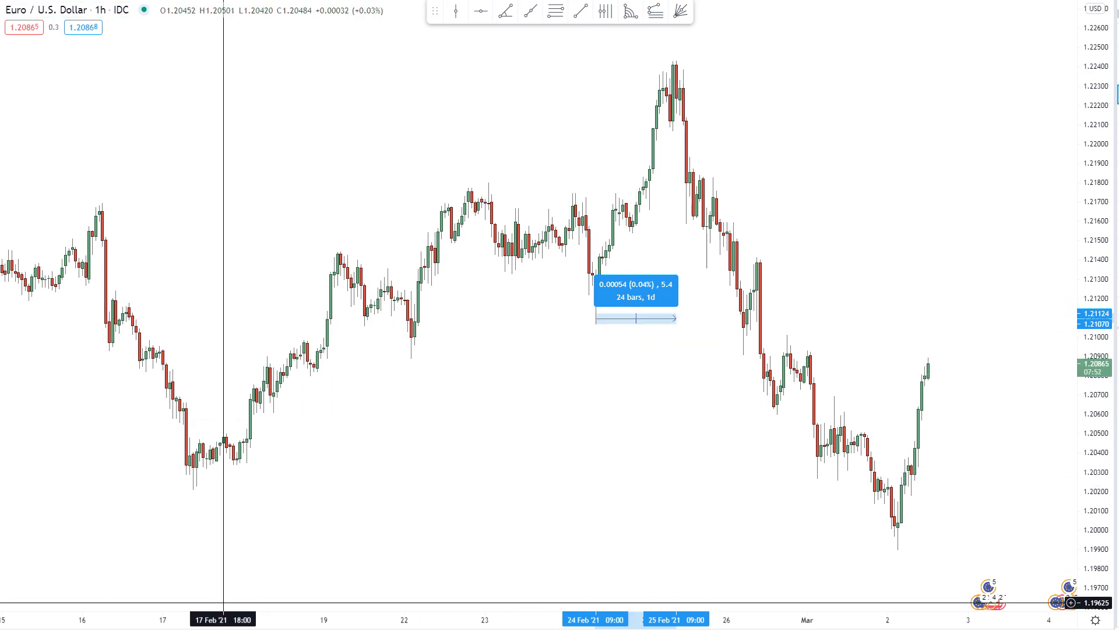
Step: Calculate the square root of 24 cubed in Calculator and return to the chart
{"action": "key", "text": "alt+Tab"}
{"action": "left_click_drag", "start_coordinate": [88, 425], "coordinate": [597, 326]}
{"action": "left_click", "coordinate": [407, 528]}
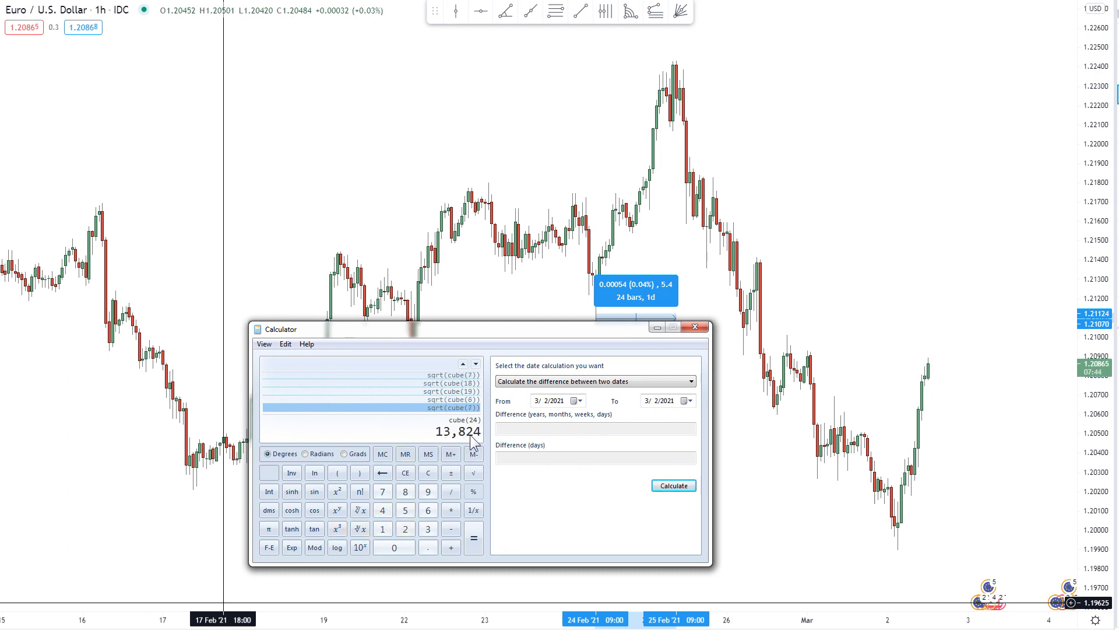
{"action": "left_click", "coordinate": [472, 473]}
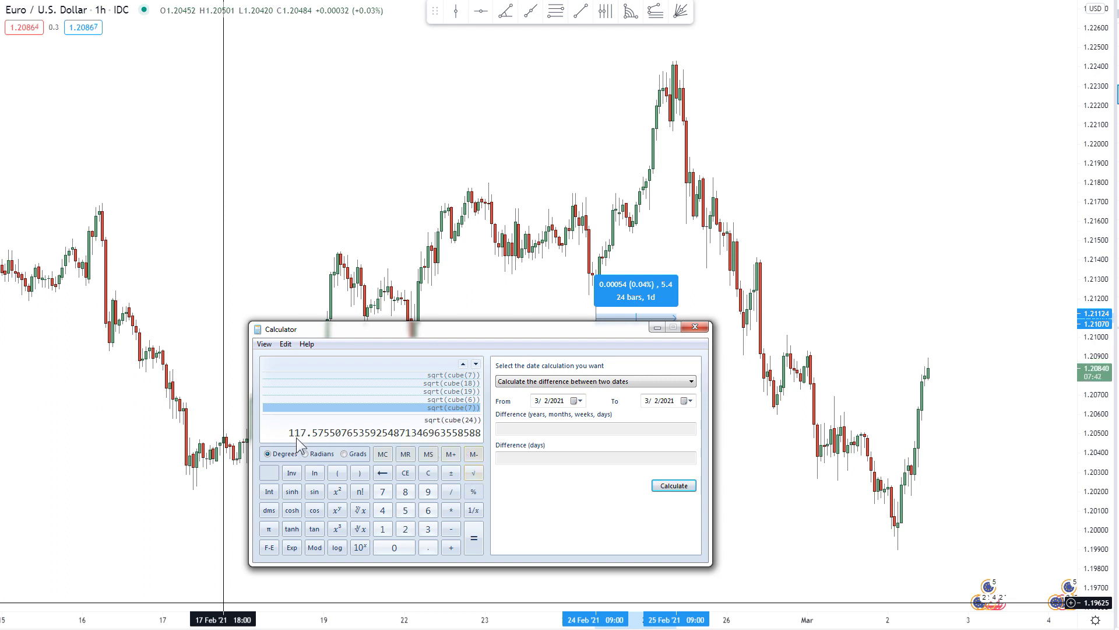
{"action": "left_click", "coordinate": [657, 327]}
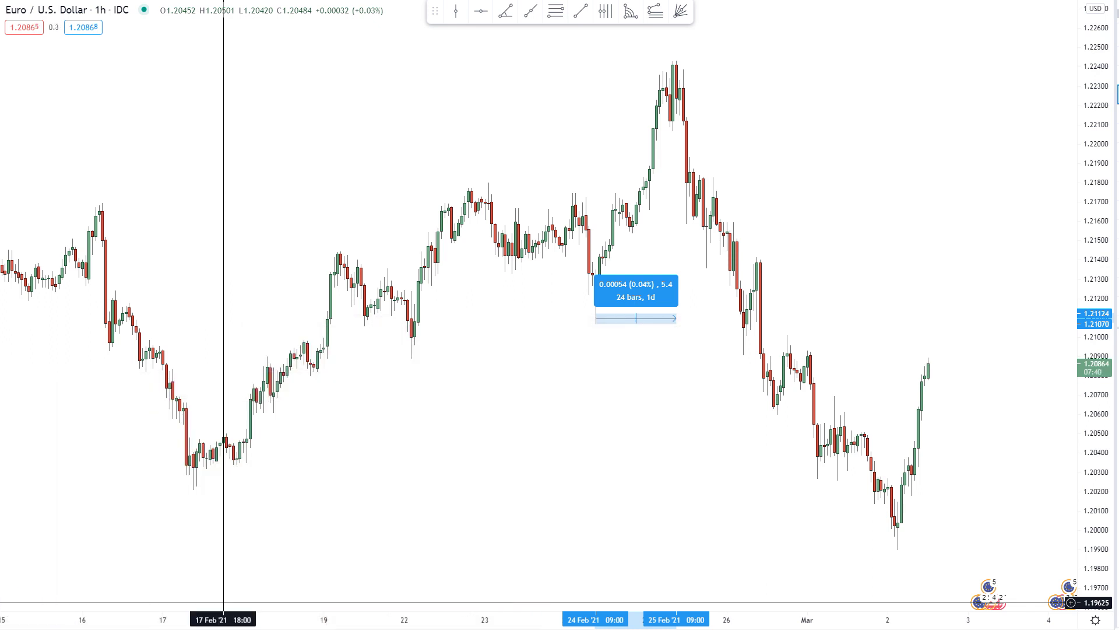
{"action": "left_click", "coordinate": [592, 421], "text": "shift"}
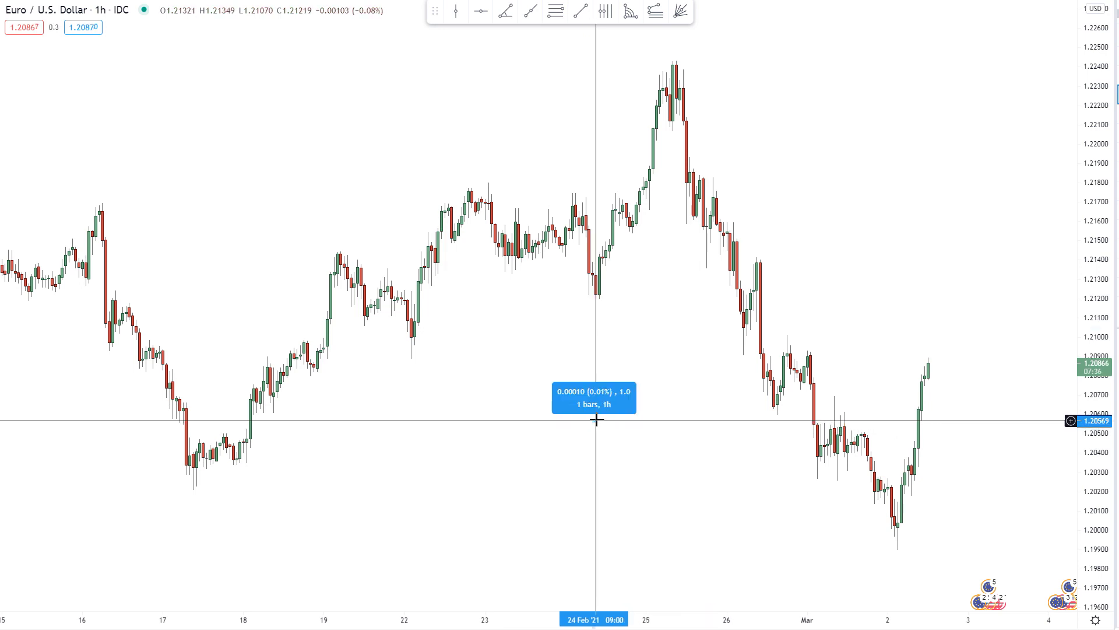
{"action": "left_click", "coordinate": [25, 291]}
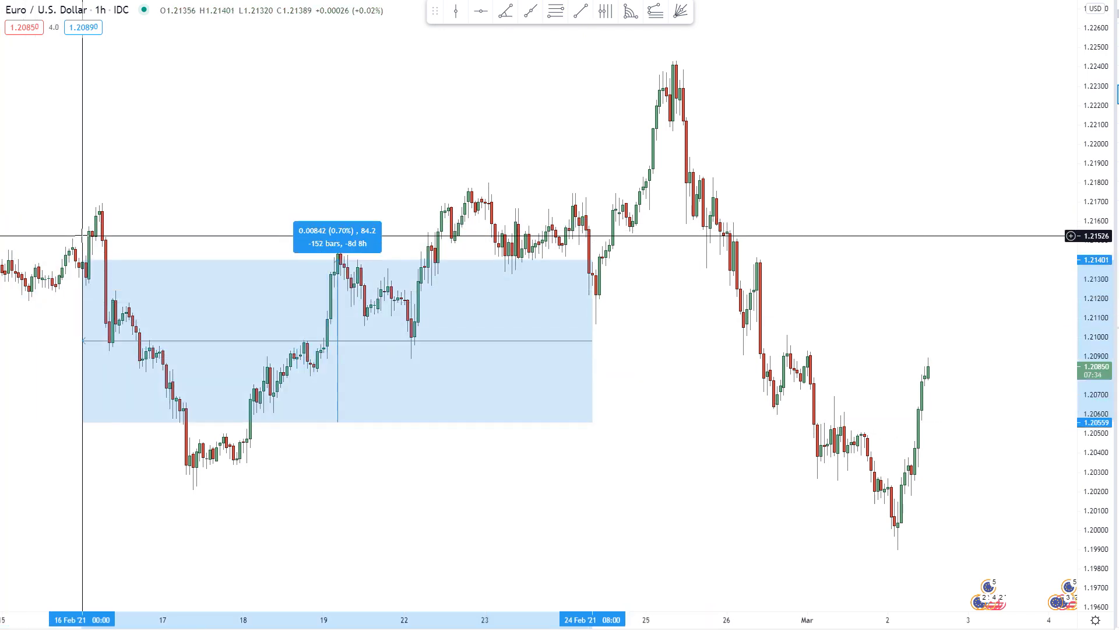
{"action": "key", "text": "Escape"}
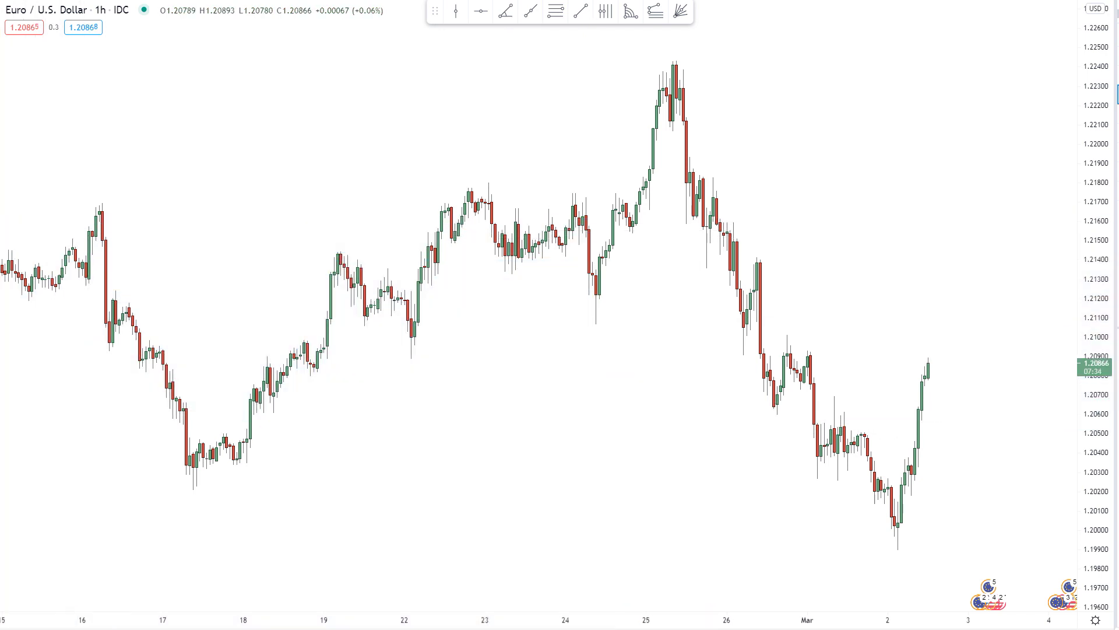
Step: Project 118 bars forward from the 24 Feb 09:00 low to 3 Mar 07:00 with the measuring tool, and clear the projection
{"action": "left_click", "coordinate": [596, 412], "text": "shift"}
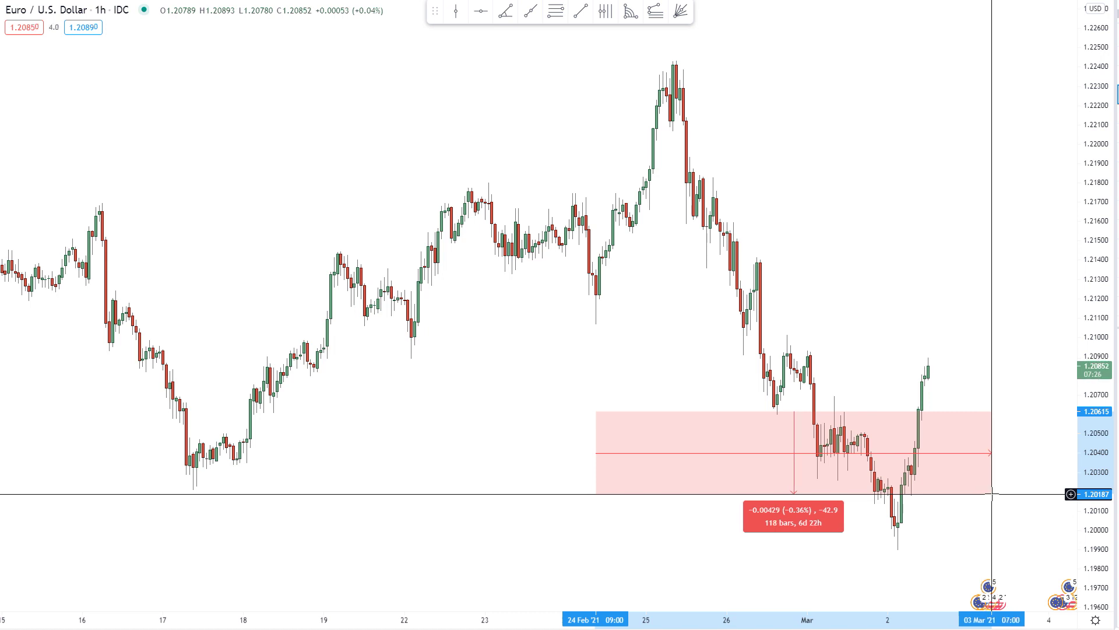
{"action": "left_click", "coordinate": [992, 494]}
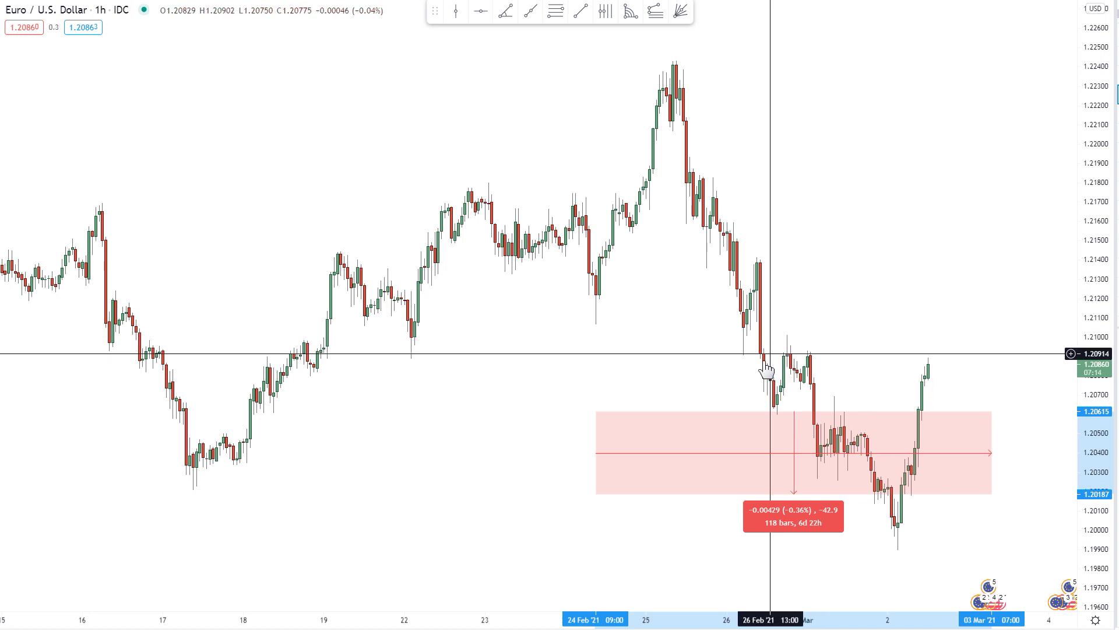
{"action": "left_click", "coordinate": [674, 375]}
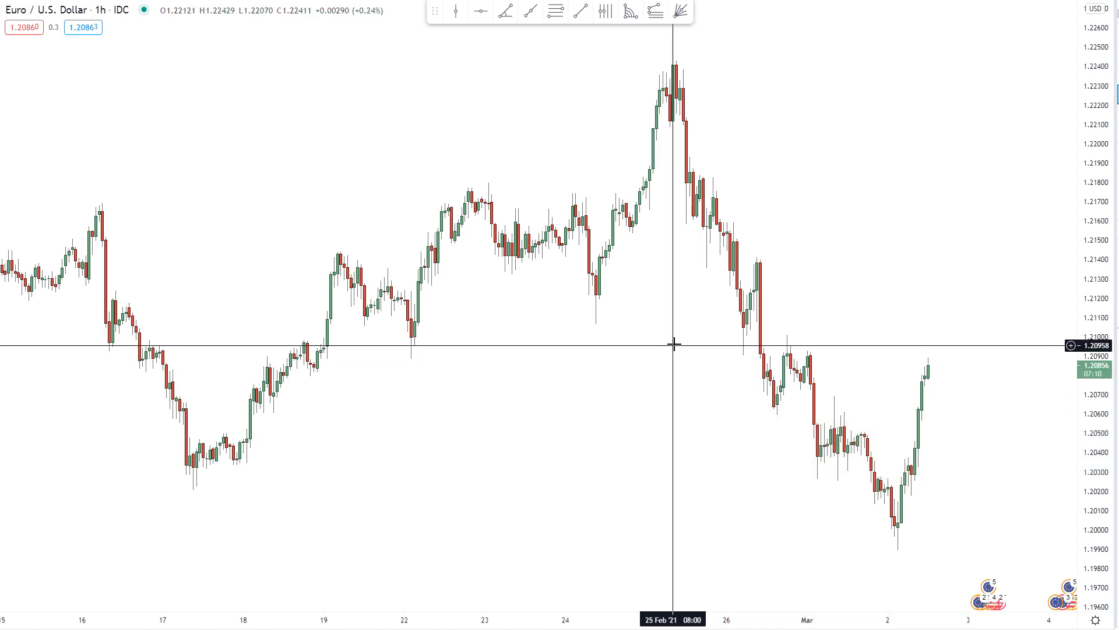